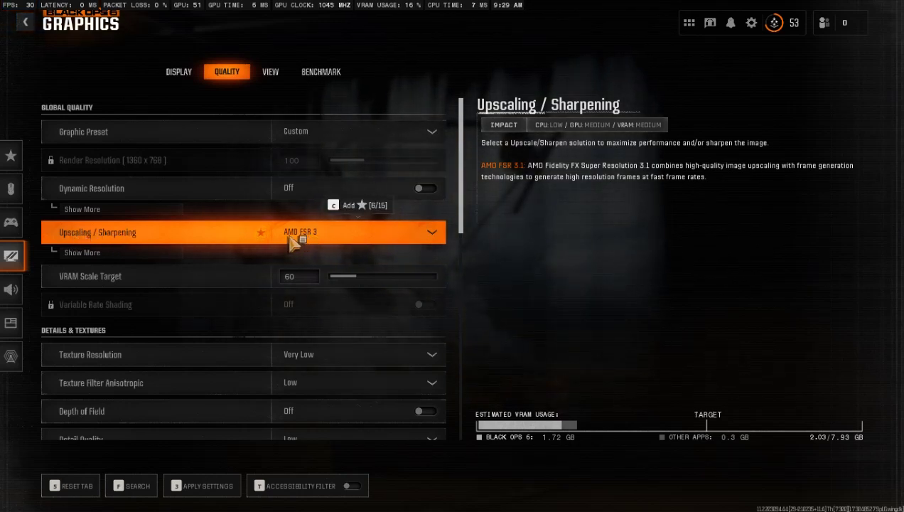
Keep the AMD FSR Preset at Quality under Upscaling and mark it as a favourite
click(72, 252)
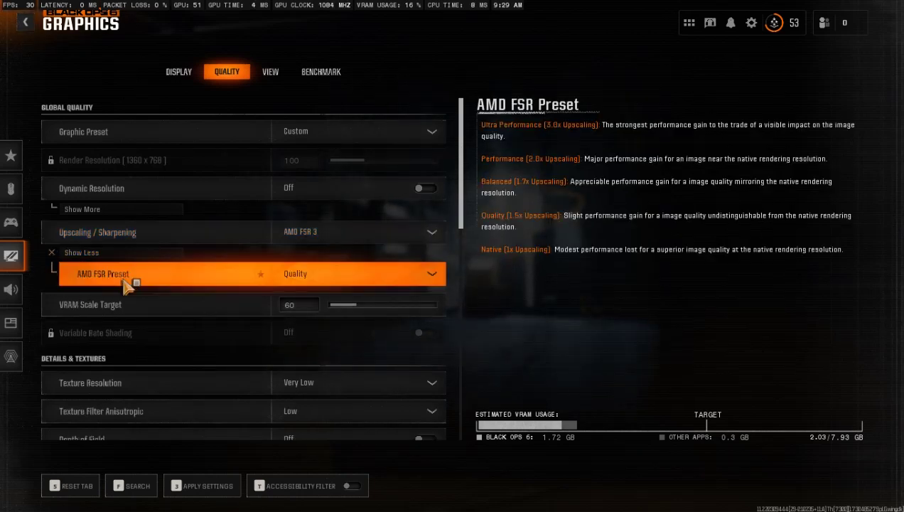
click(340, 274)
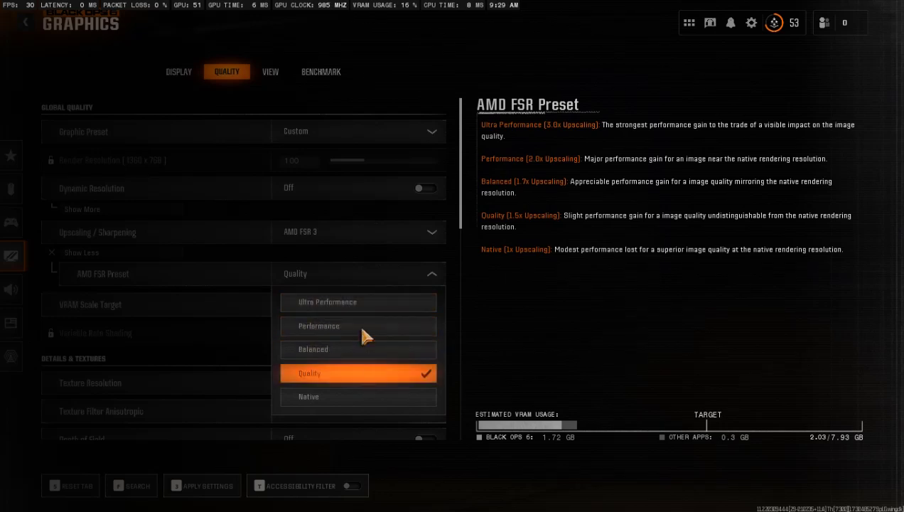
click(341, 273)
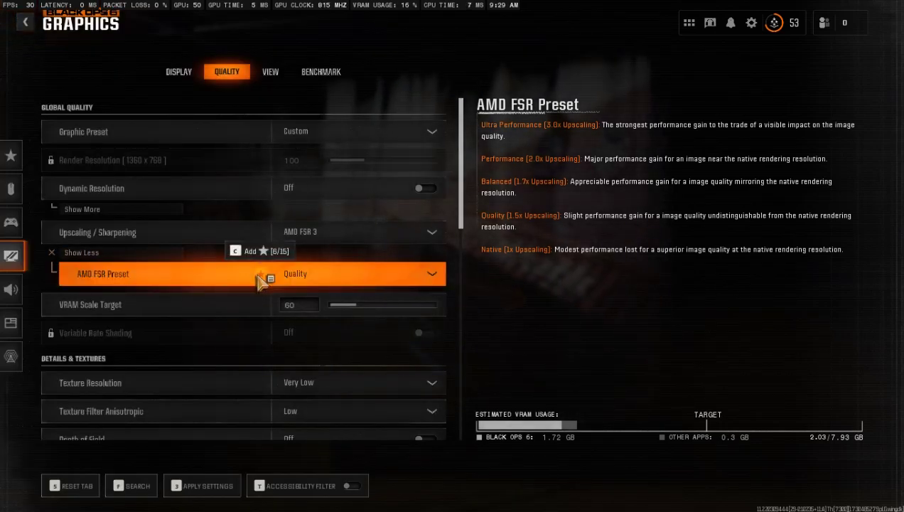
key(c)
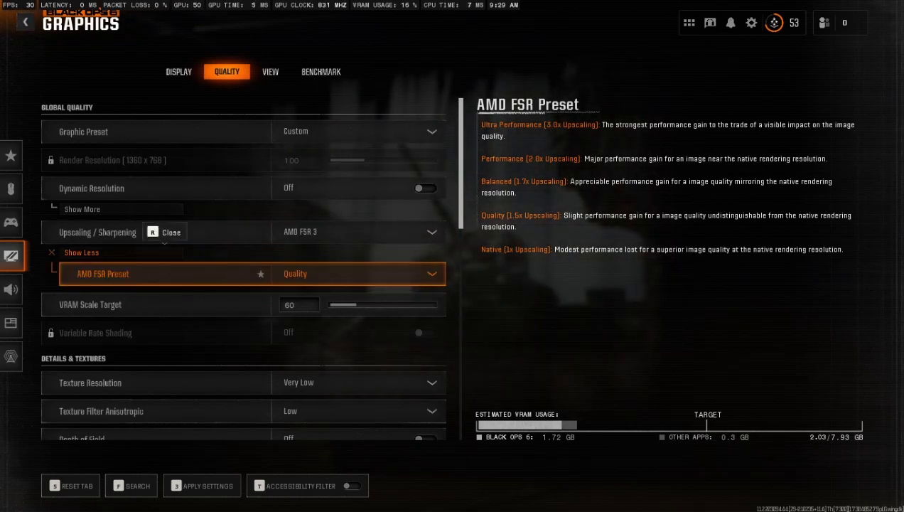
scroll(235, 277, down, 3)
scroll(238, 287, down, 15)
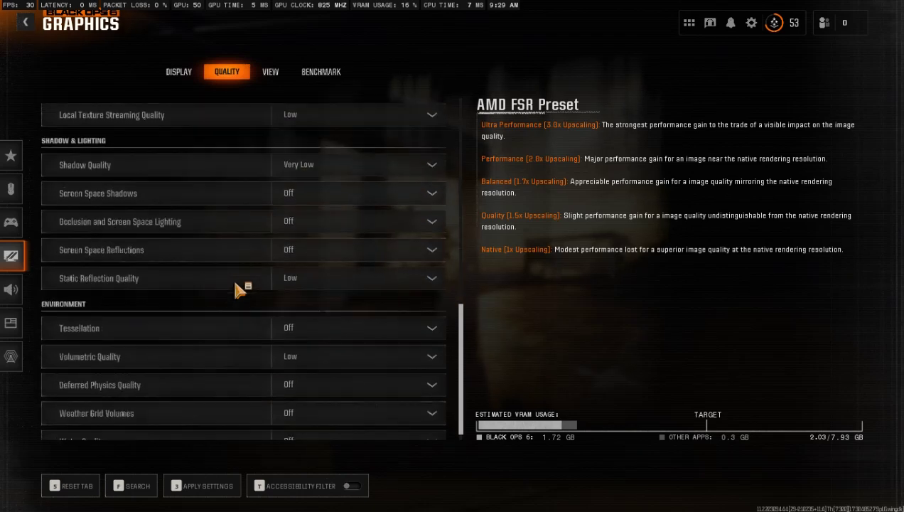
scroll(234, 286, up, 10)
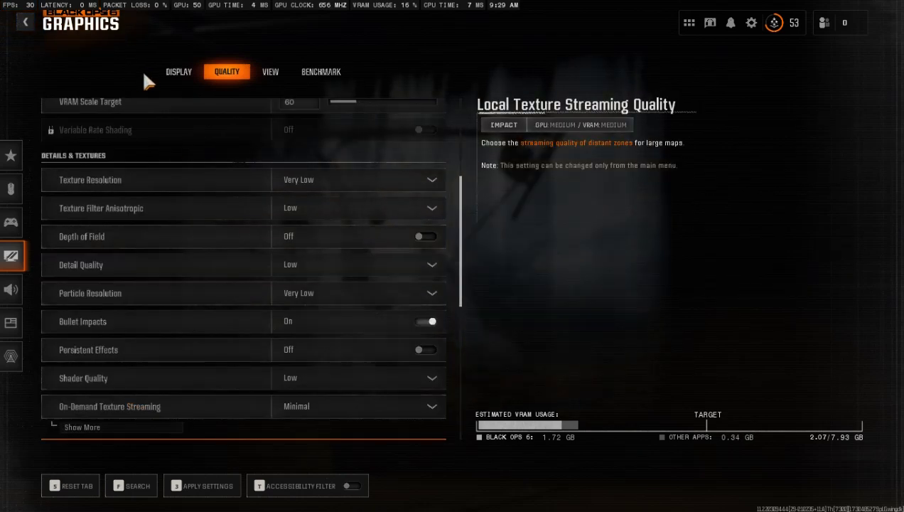
Apply the changed graphics settings from the Display tab
click(178, 78)
click(319, 297)
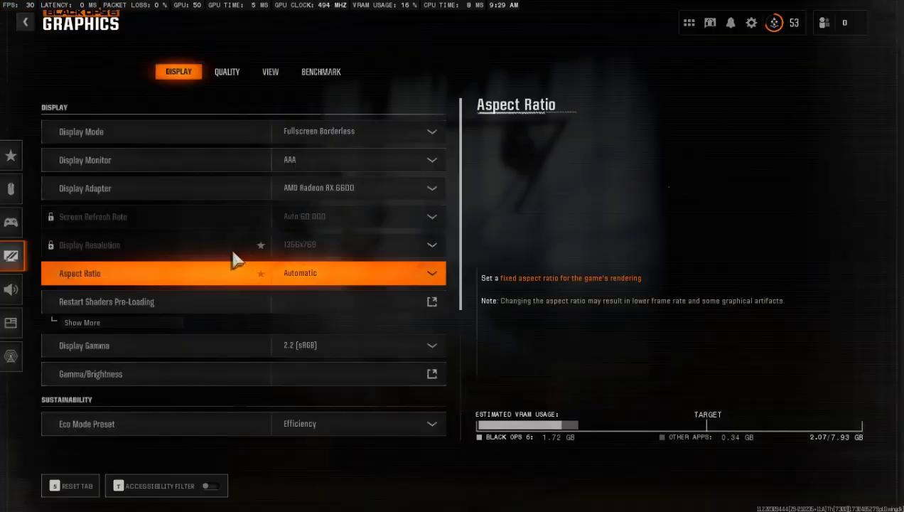
scroll(162, 213, down, 7)
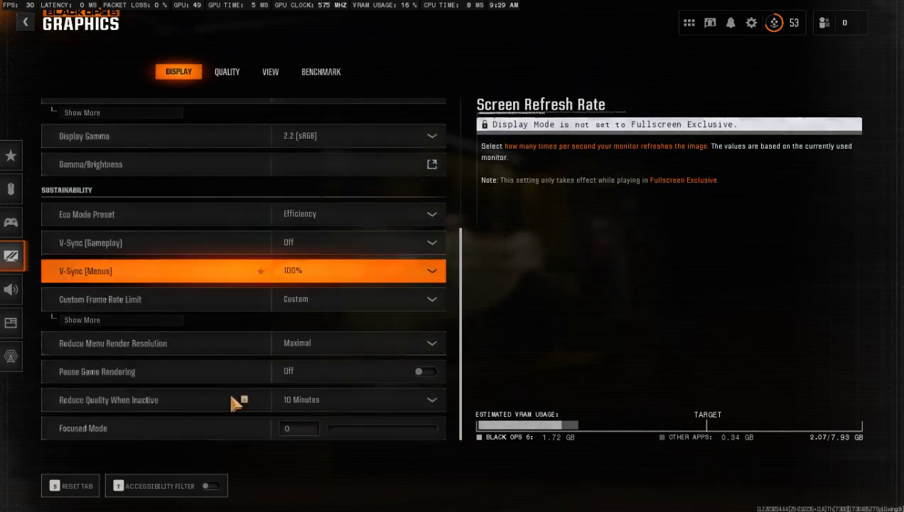
scroll(250, 325, up, 1)
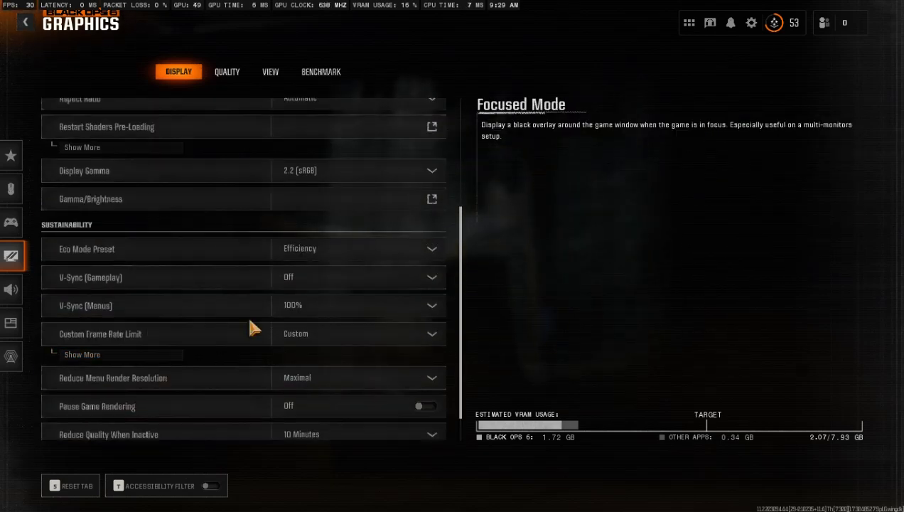
scroll(249, 324, up, 3)
scroll(249, 323, up, 2)
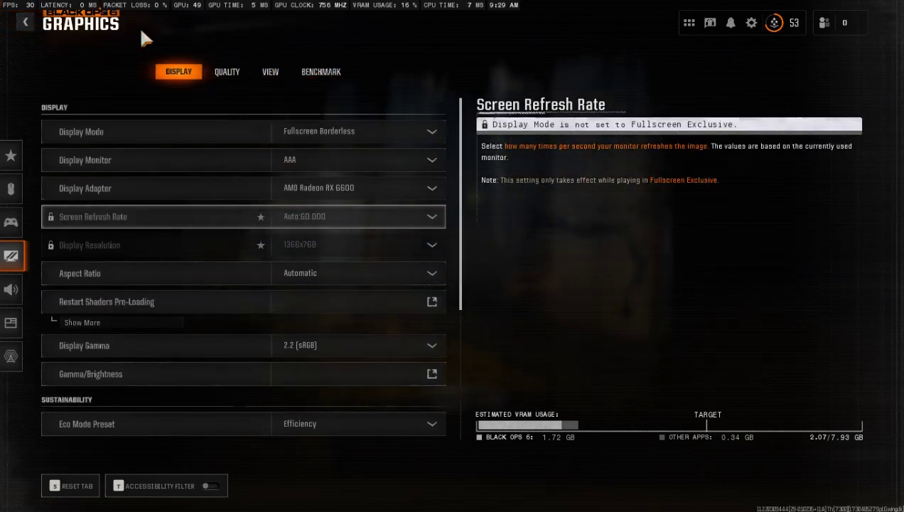
Close the Settings side panel and back out of the Multiplayer Lobby to the main menu
click(31, 23)
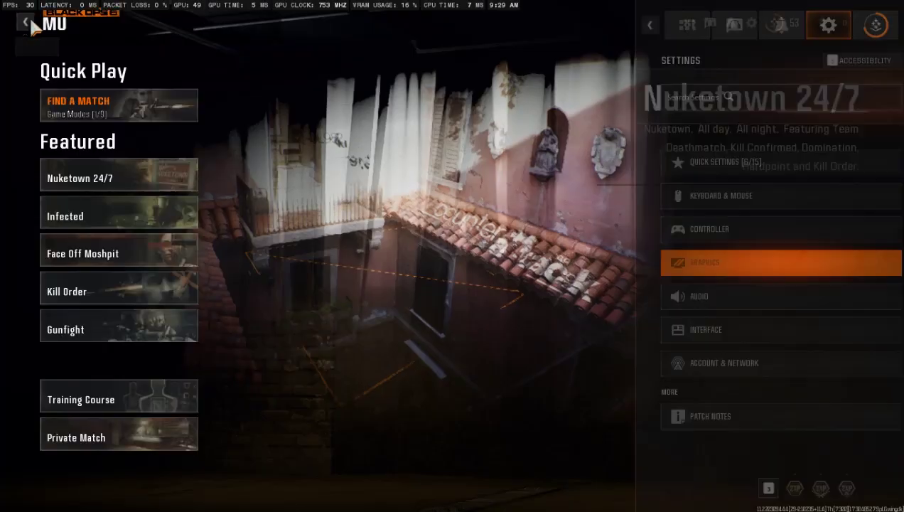
click(30, 22)
click(29, 22)
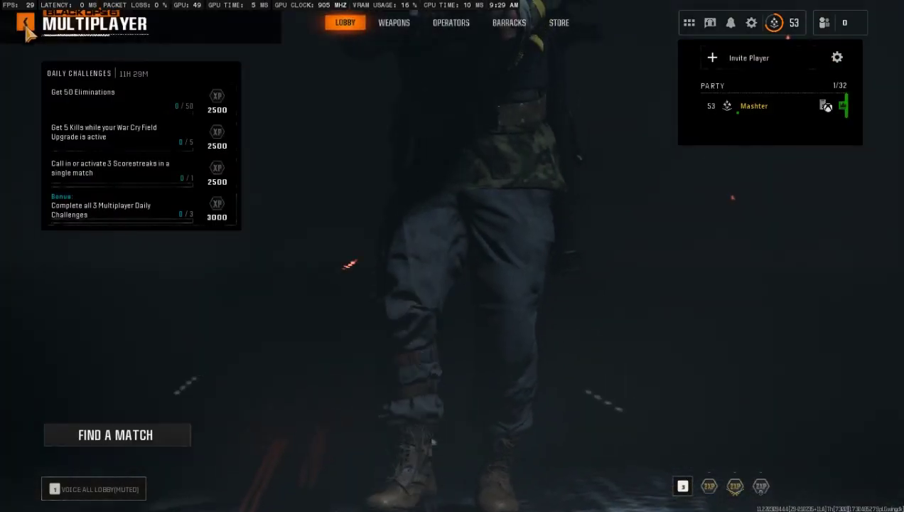
click(25, 26)
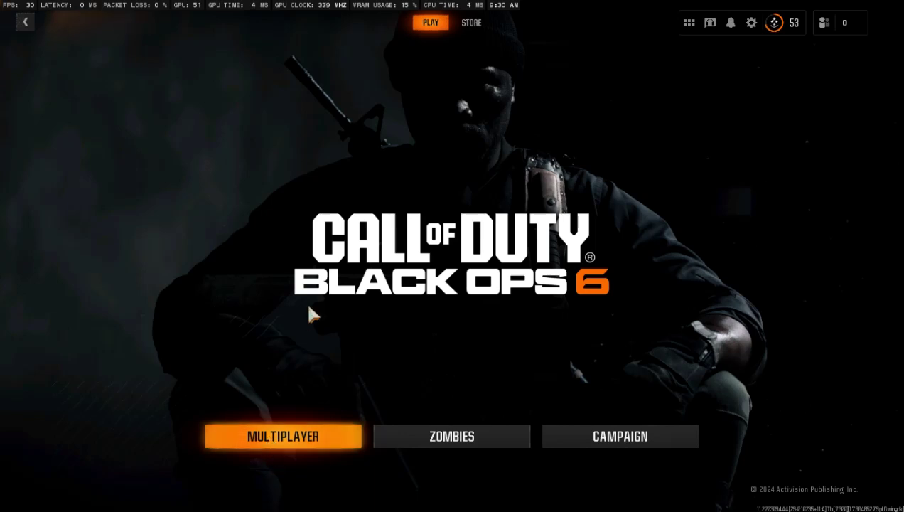
Back out of the game with Esc, handle the Quit to Desktop prompt, then launch File Explorer
key(super)
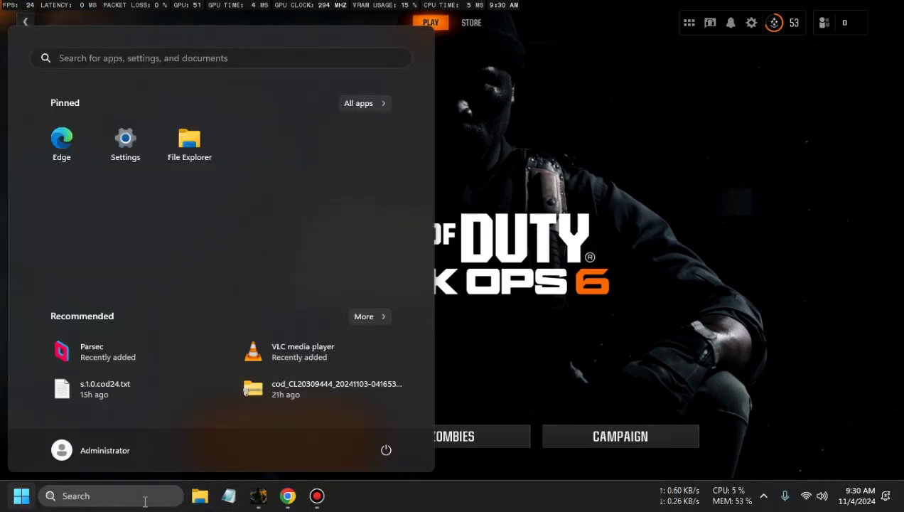
click(629, 328)
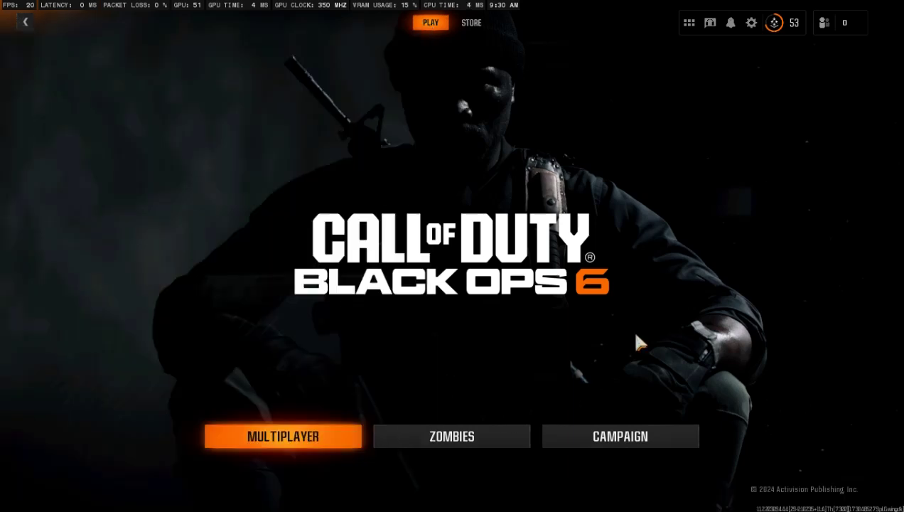
key(Escape)
key(Escape)
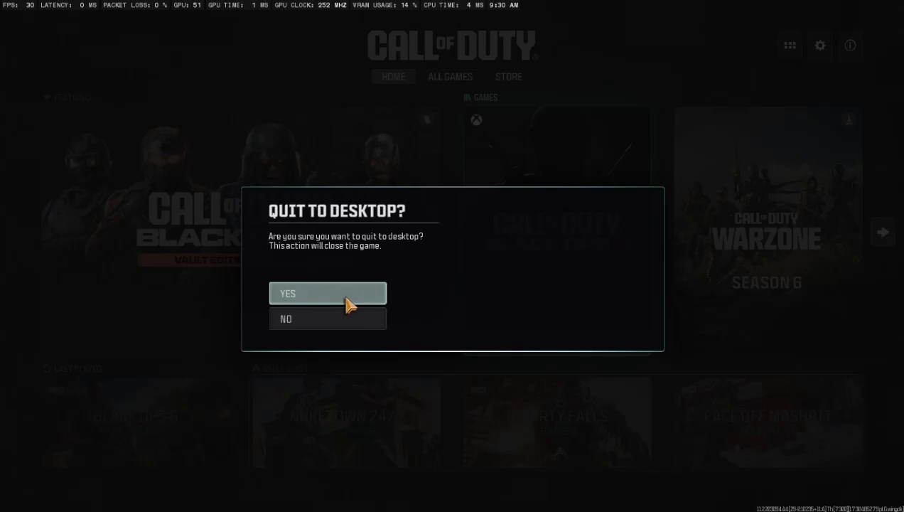
key(Escape)
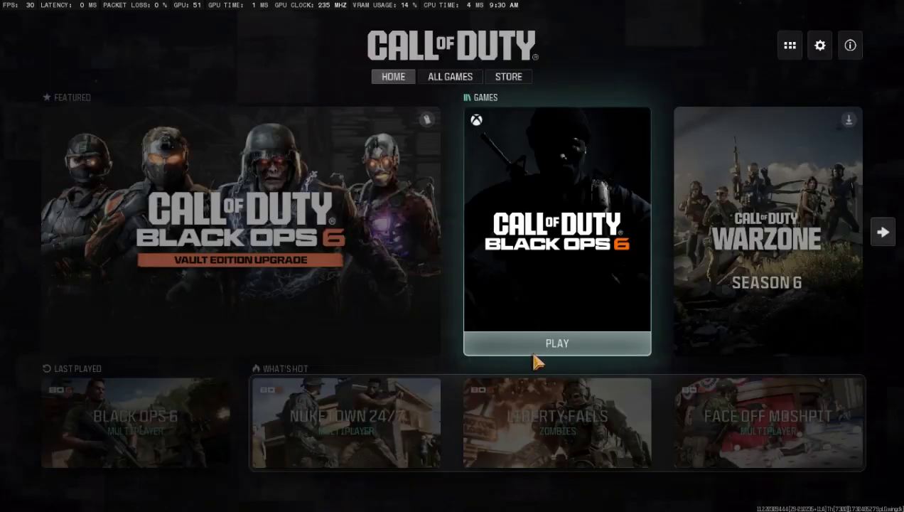
key(super)
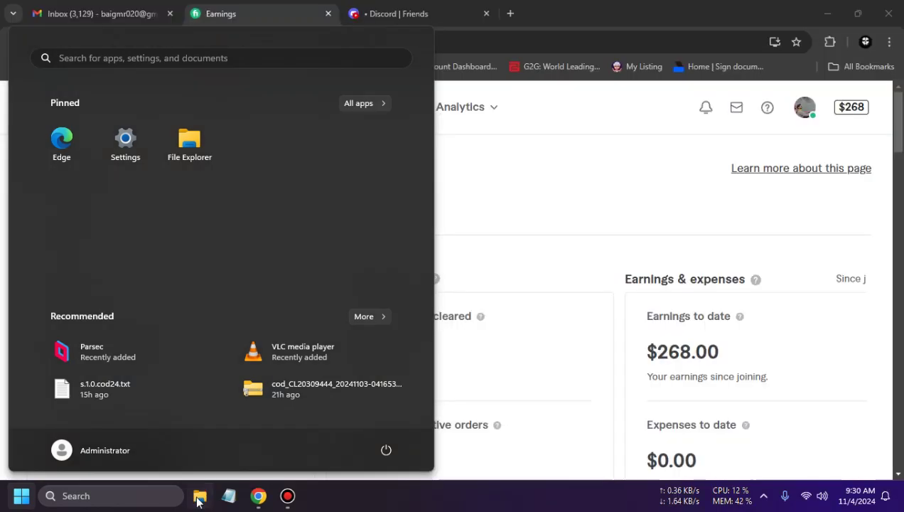
click(187, 141)
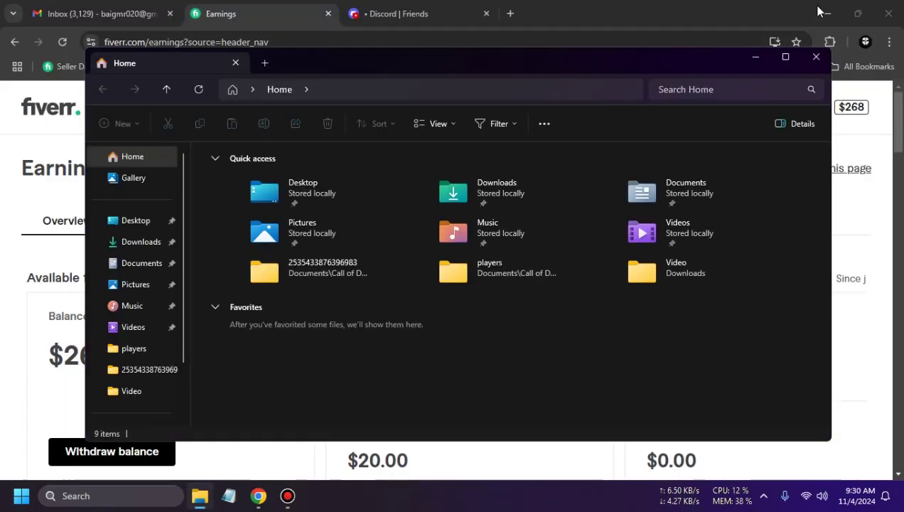
Open Documents > Call of Duty > players > s.1.0.cod24.txt in Notepad
click(826, 14)
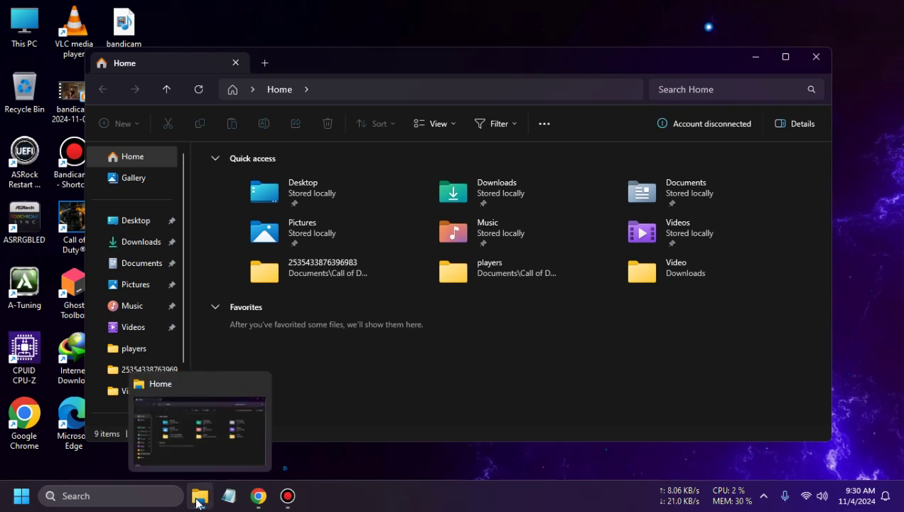
click(129, 264)
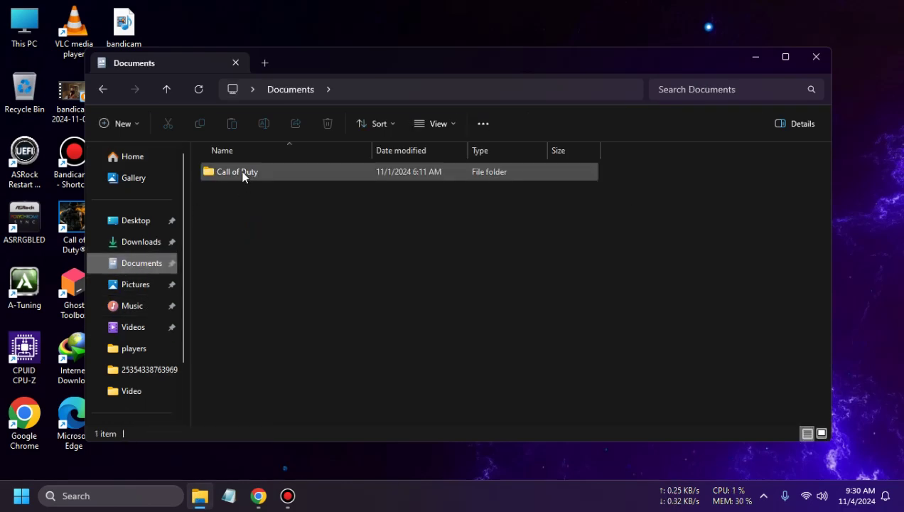
double_click(239, 174)
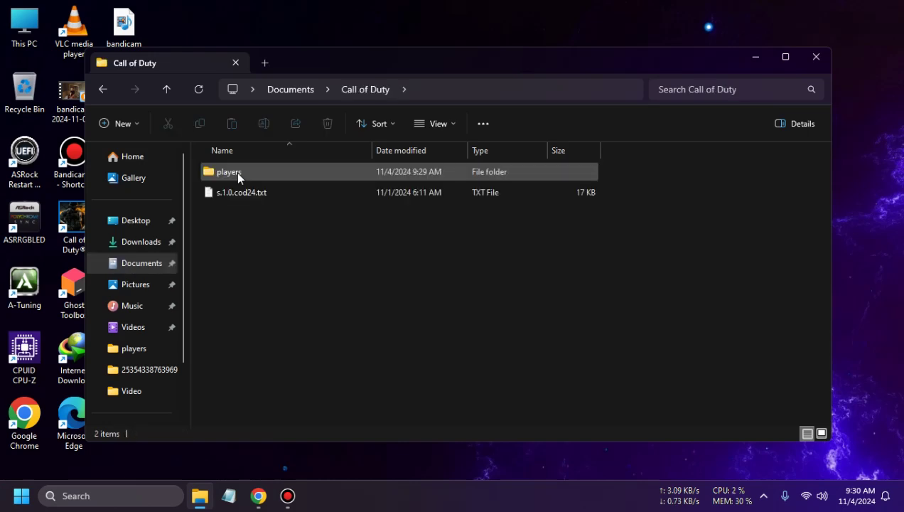
double_click(239, 173)
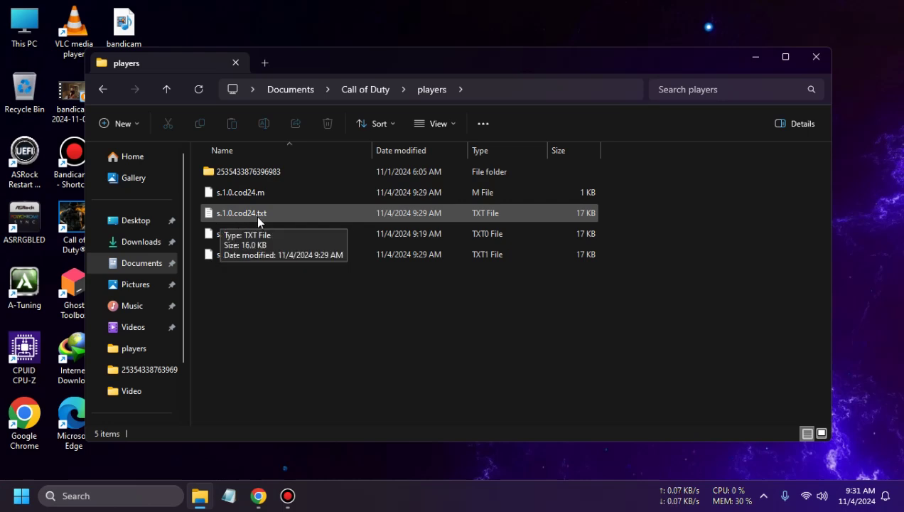
double_click(310, 219)
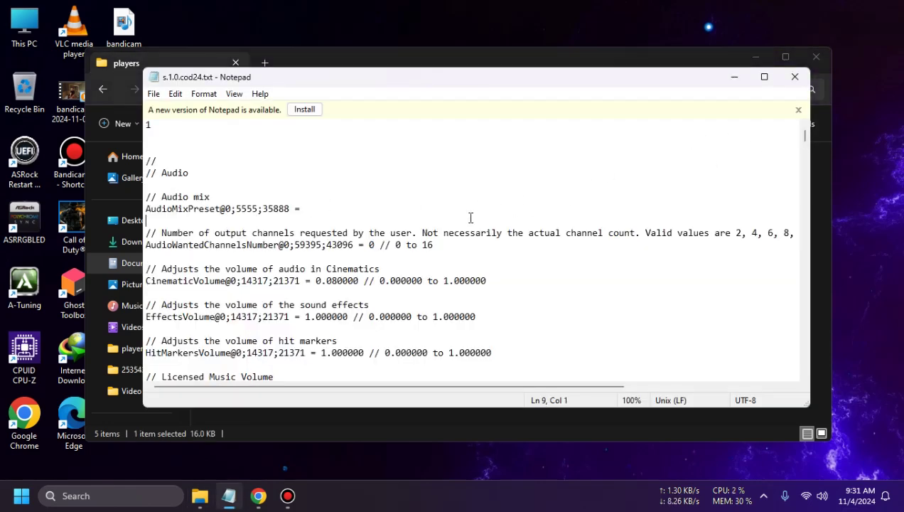
Dismiss the update bar and search the file for 'interpolation', which finds no match
click(798, 109)
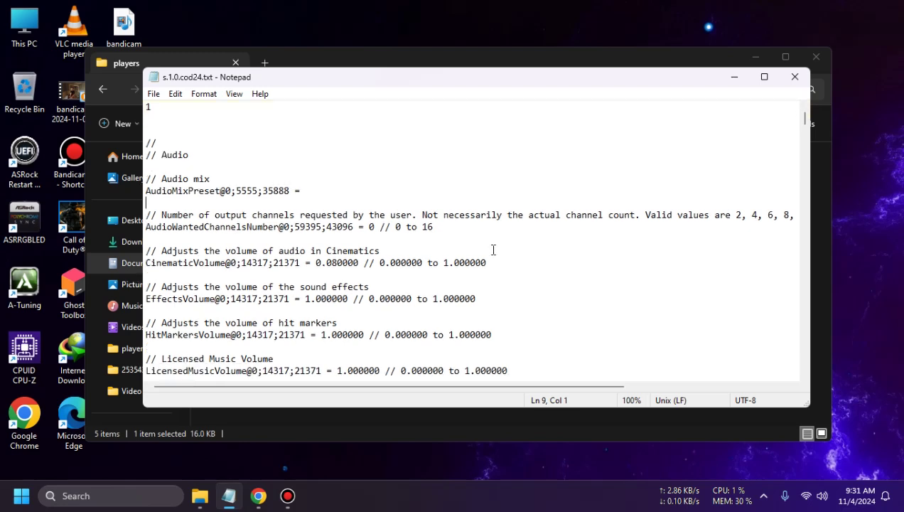
click(490, 251)
key(ctrl+f)
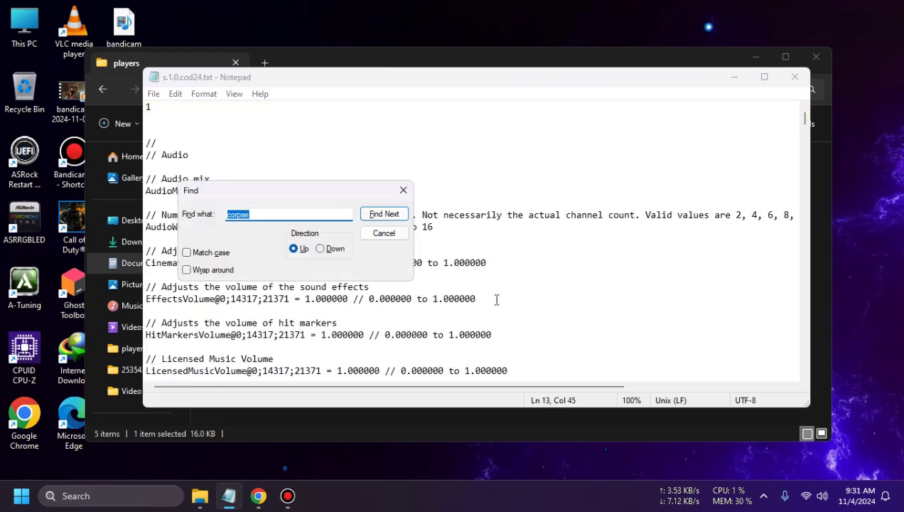
key(BackSpace)
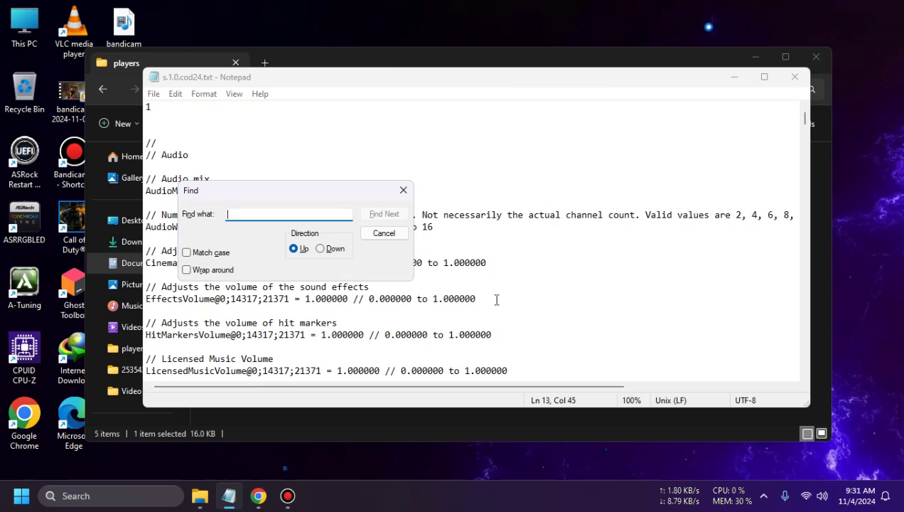
text(interpo)
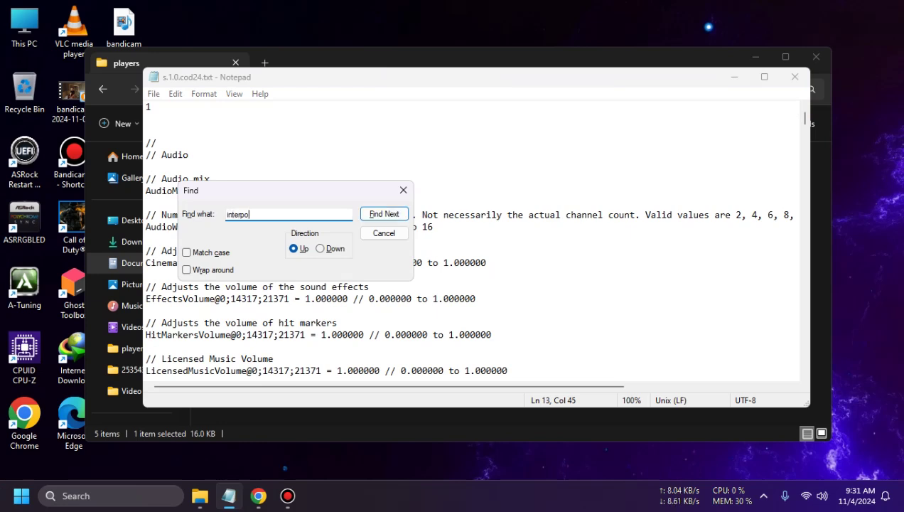
text(lation)
key(Return)
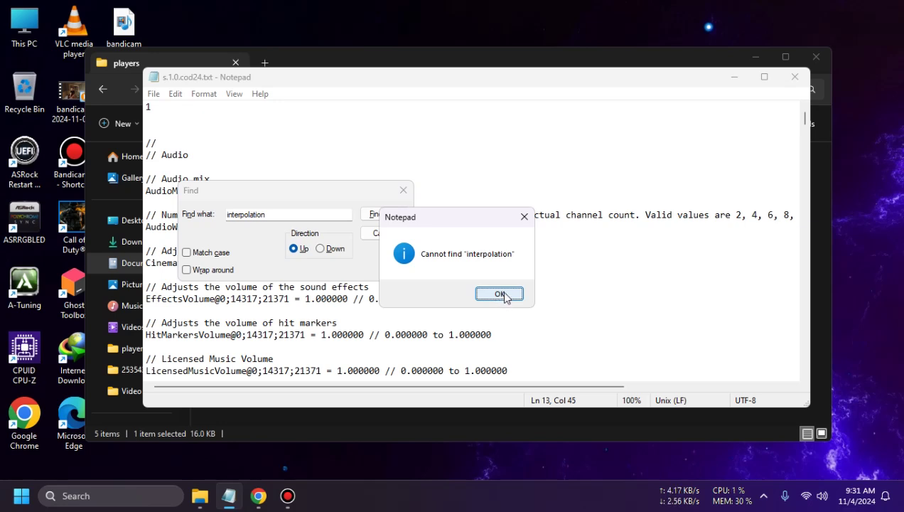
click(500, 294)
click(395, 233)
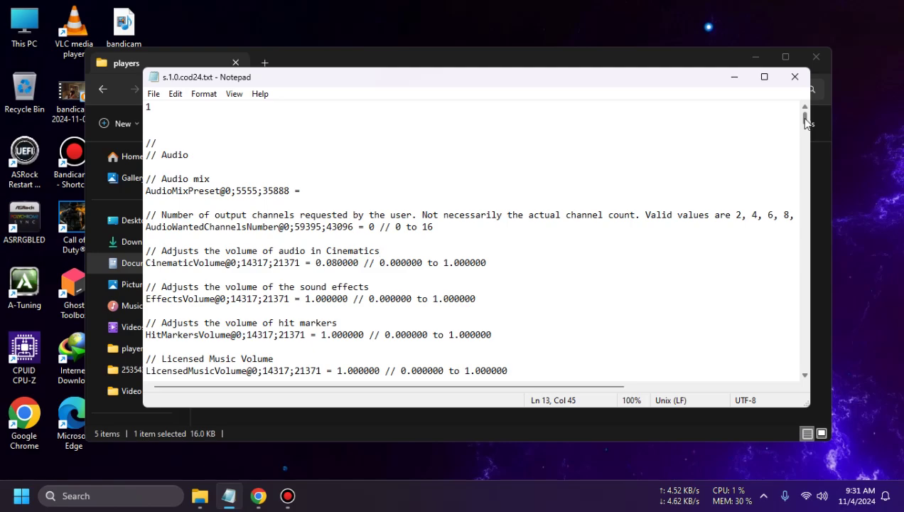
Locate the DLSS Frame Generation entry and inspect its DLSSFrameGeneration value of false
drag(805, 122, 818, 299)
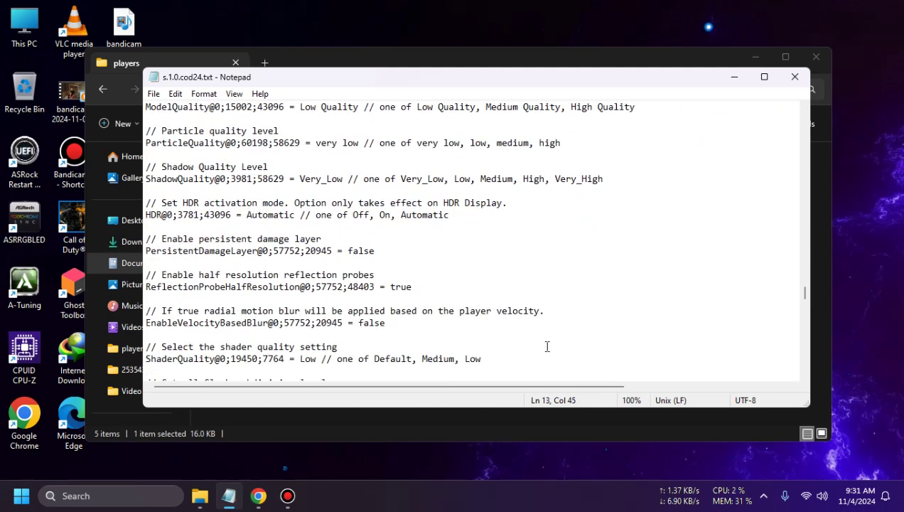
scroll(547, 346, down, 5)
scroll(378, 265, up, 7)
scroll(206, 173, up, 3)
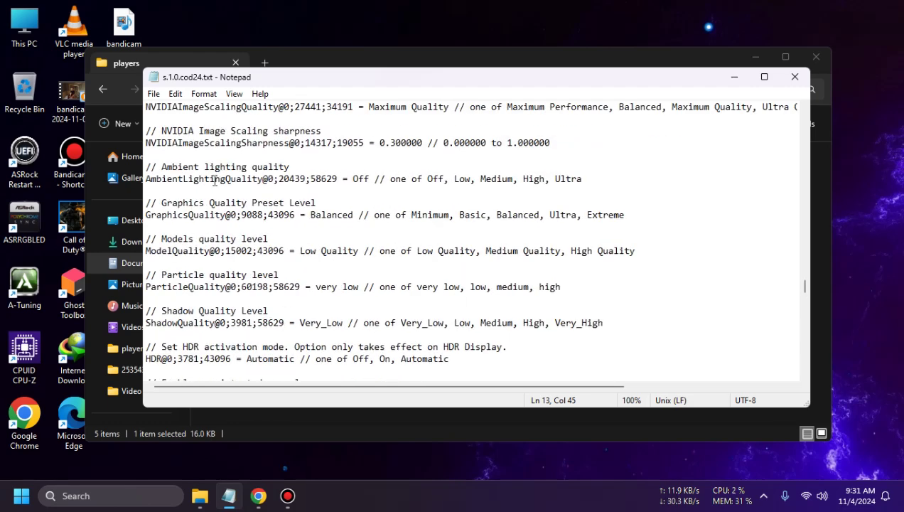
scroll(217, 173, up, 2)
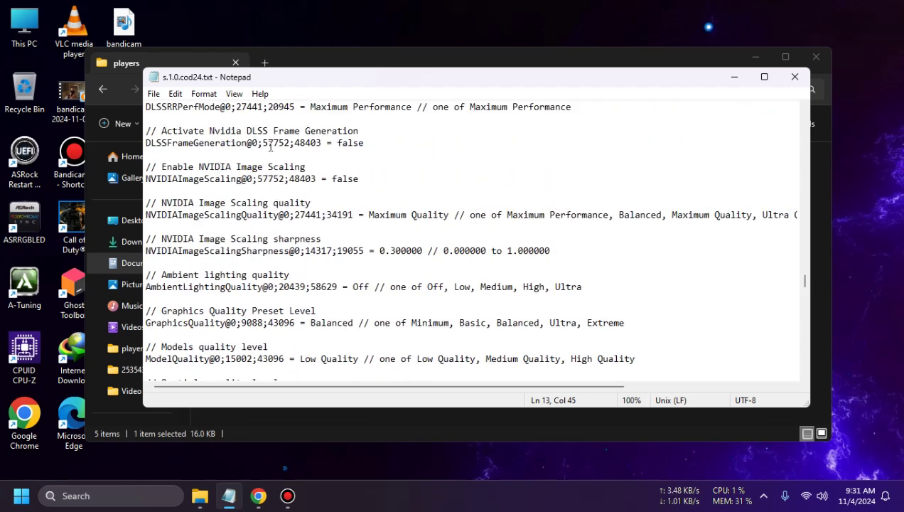
scroll(271, 146, up, 1)
drag(194, 167, 445, 177)
click(356, 181)
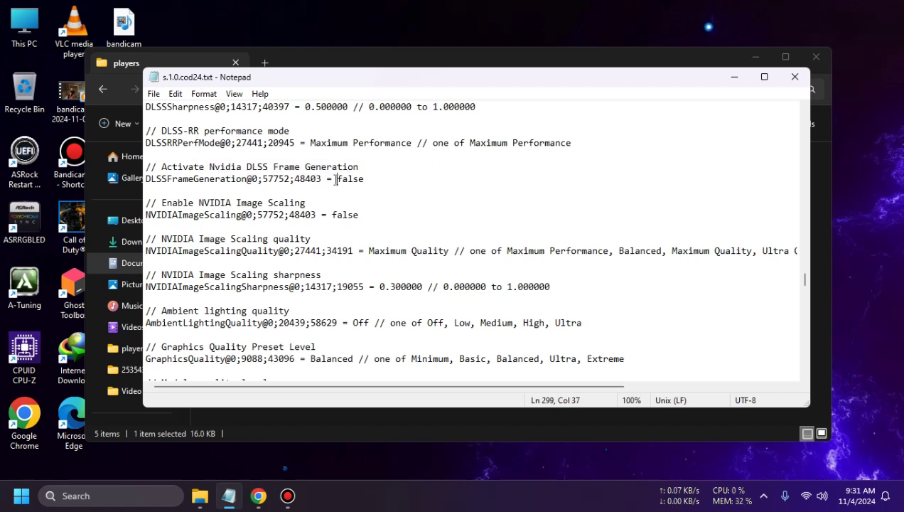
double_click(353, 180)
click(378, 180)
Bring the Activate FSR 3 Frame Interpolation entry into view, showing FSRFrameInterpolation = true
scroll(366, 185, up, 2)
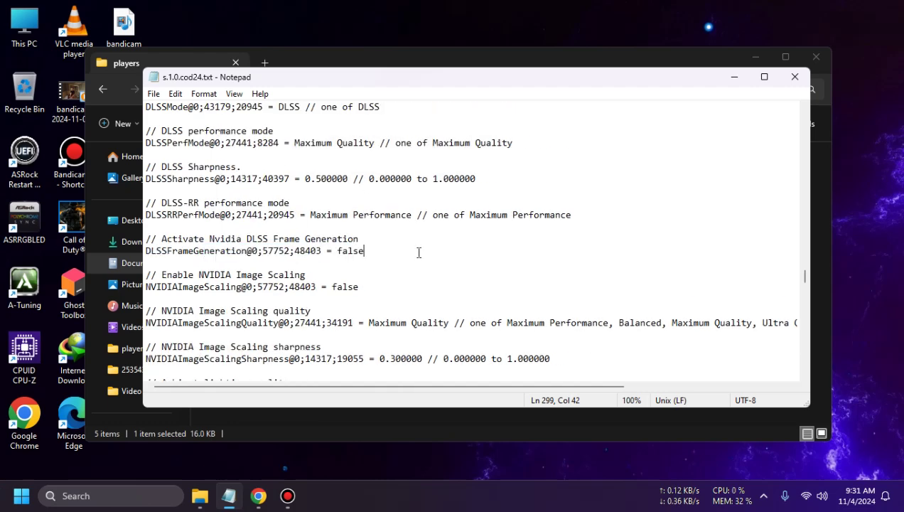
scroll(251, 258, up, 1)
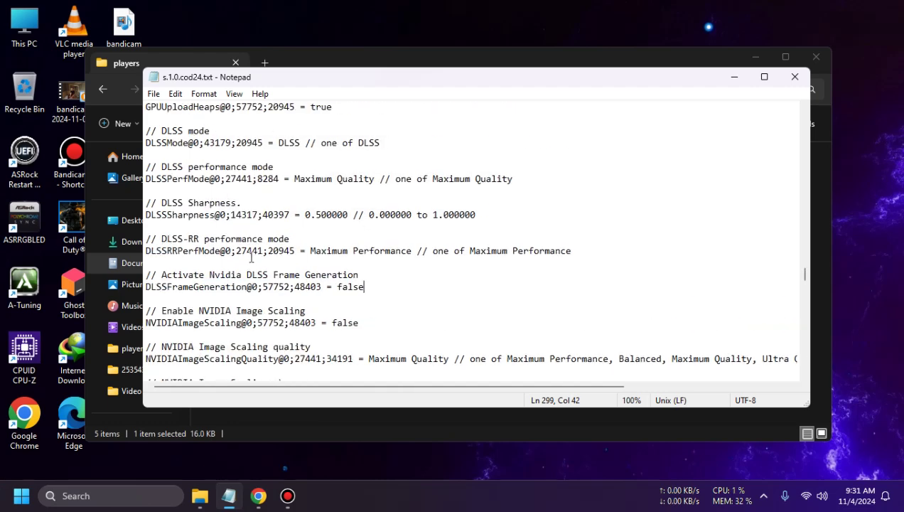
scroll(227, 177, up, 2)
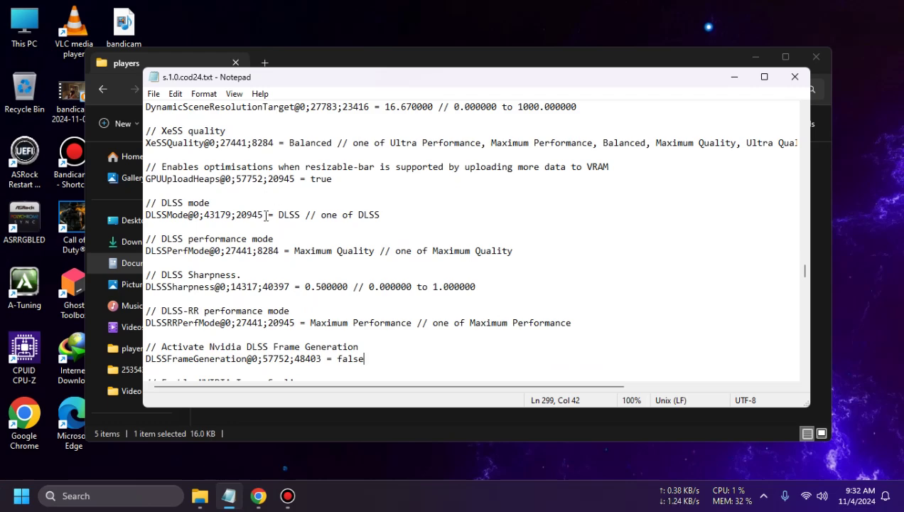
scroll(266, 215, up, 5)
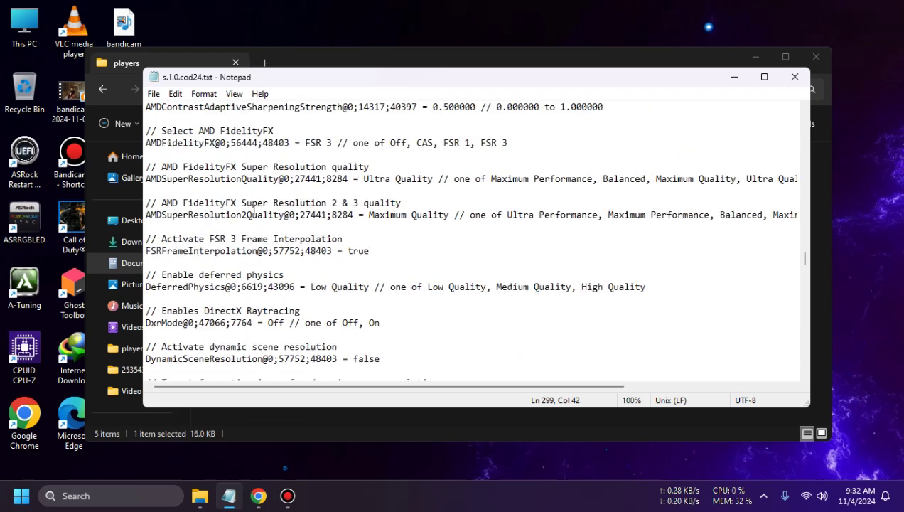
scroll(253, 210, up, 2)
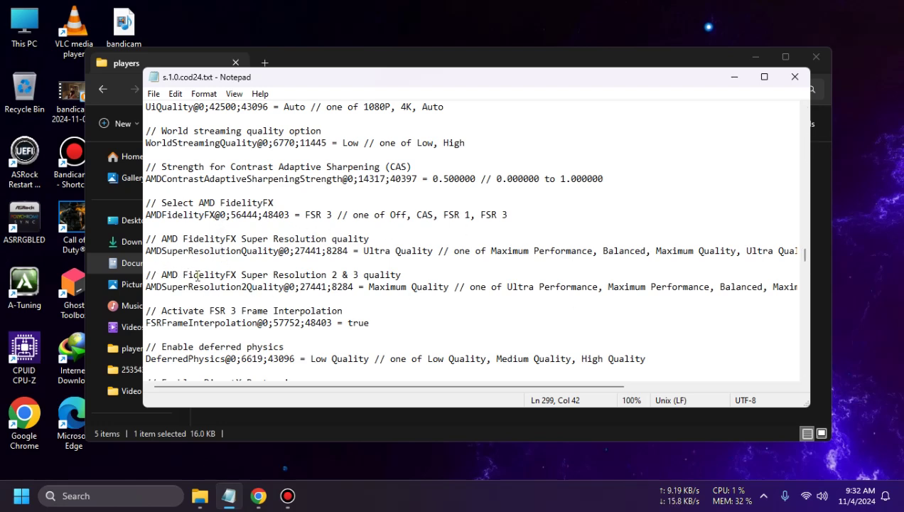
drag(157, 312, 347, 317)
click(340, 331)
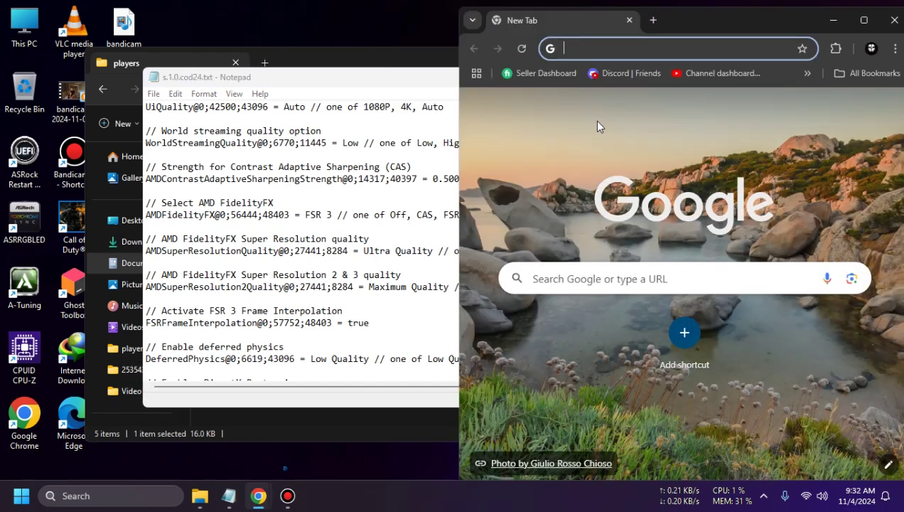
text(interpl)
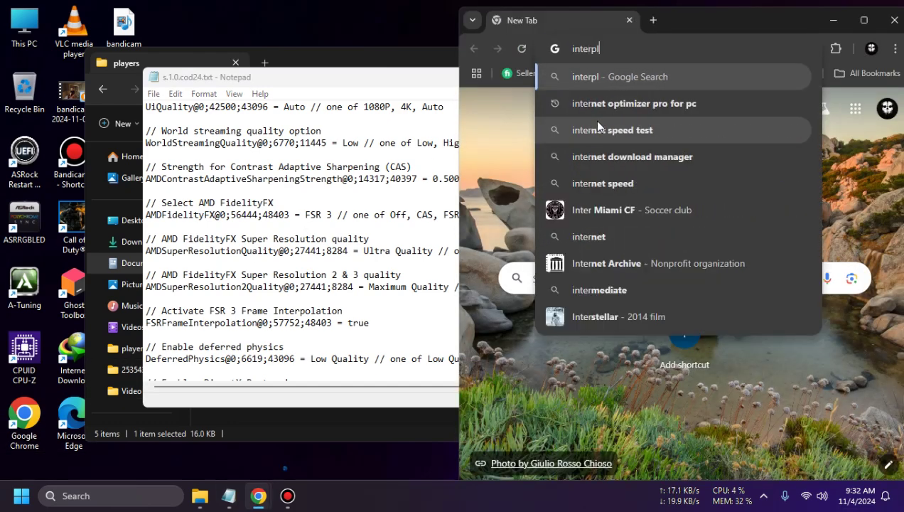
key(BackSpace)
text(olat)
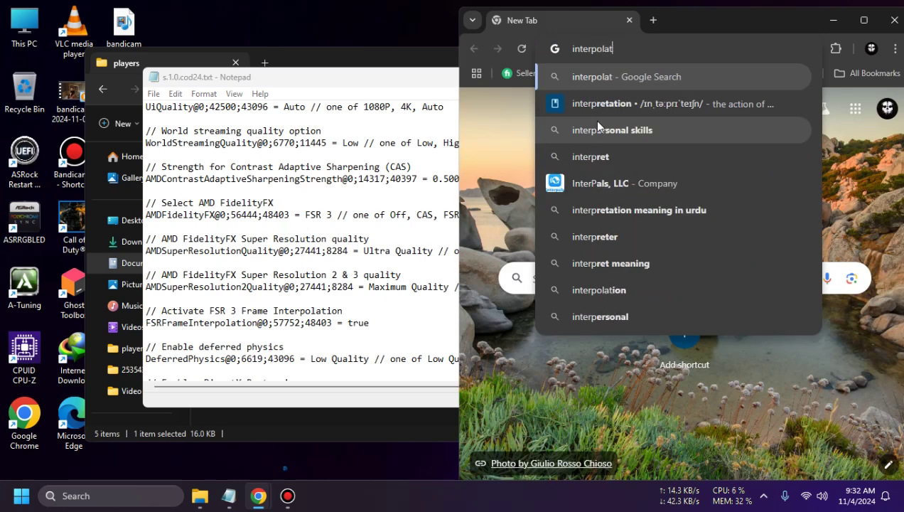
text(ion mean)
key(Return)
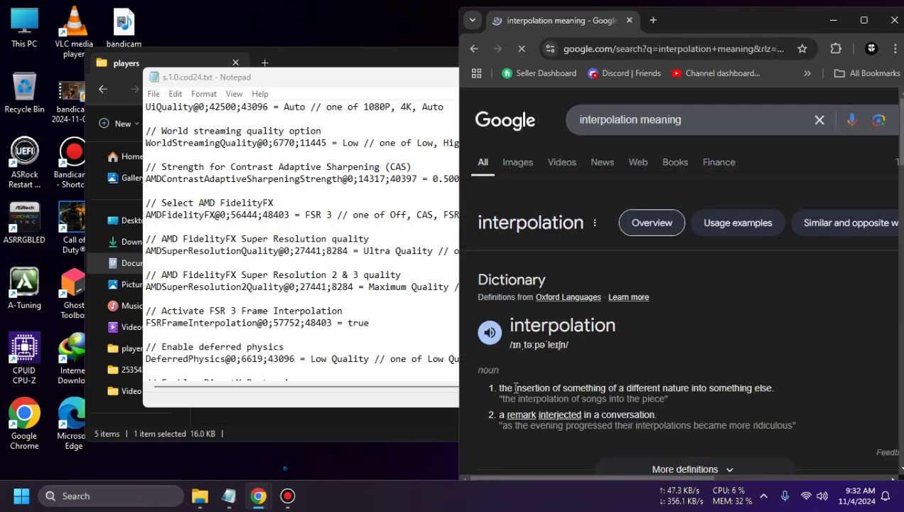
drag(514, 387, 737, 391)
click(755, 405)
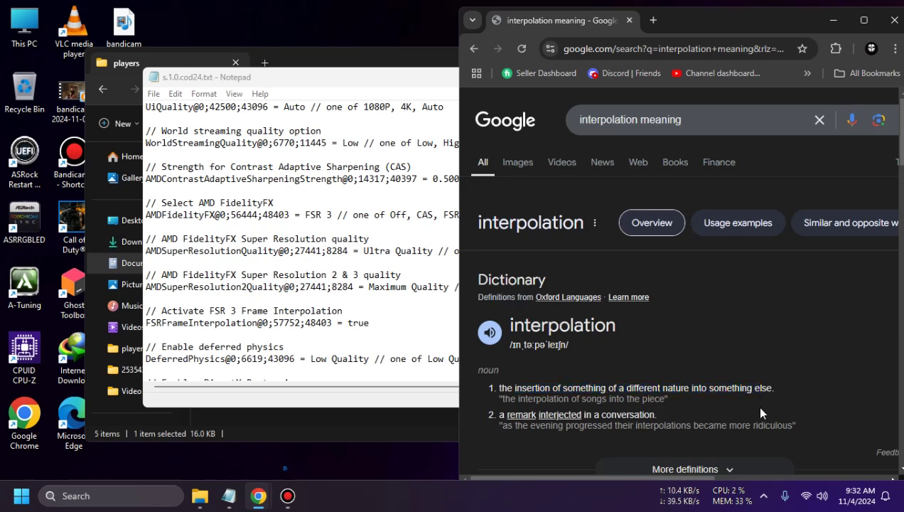
click(895, 20)
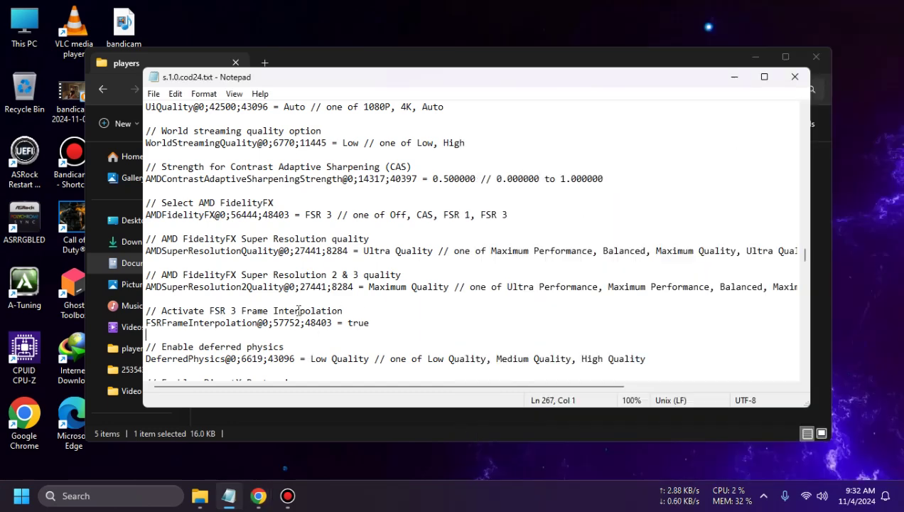
Retype the FSRFrameInterpolation value as true, then close Notepad and save s.1.0.cod24.txt
double_click(359, 323)
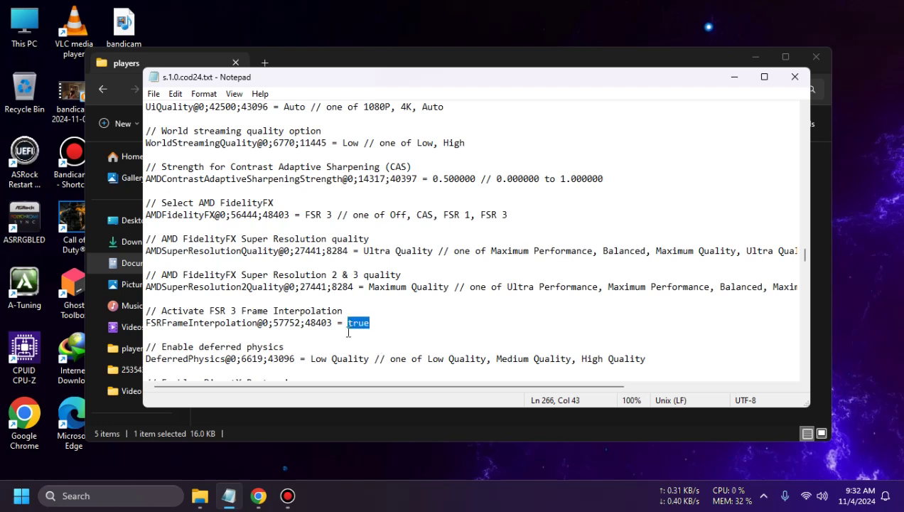
text(f)
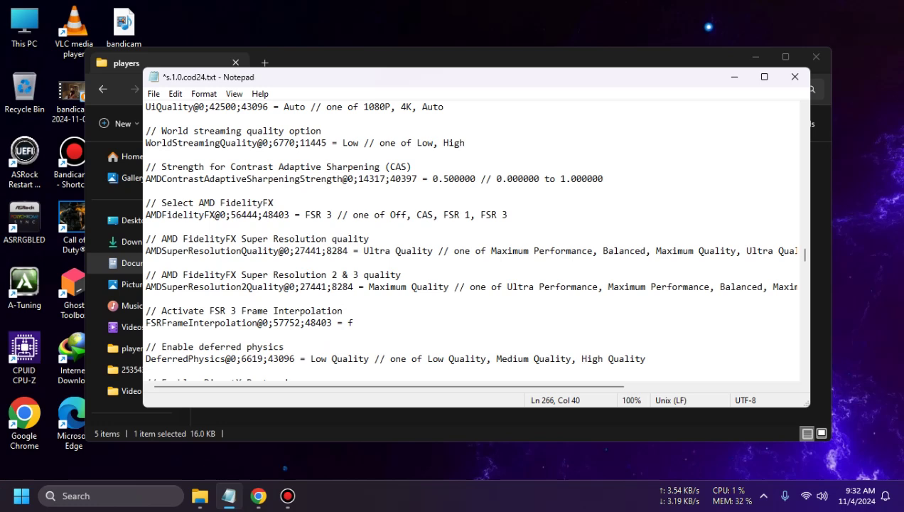
text(alse)
key(BackSpace)
key(BackSpace)
key(BackSpace)
key(BackSpace)
key(BackSpace)
text(true)
click(792, 82)
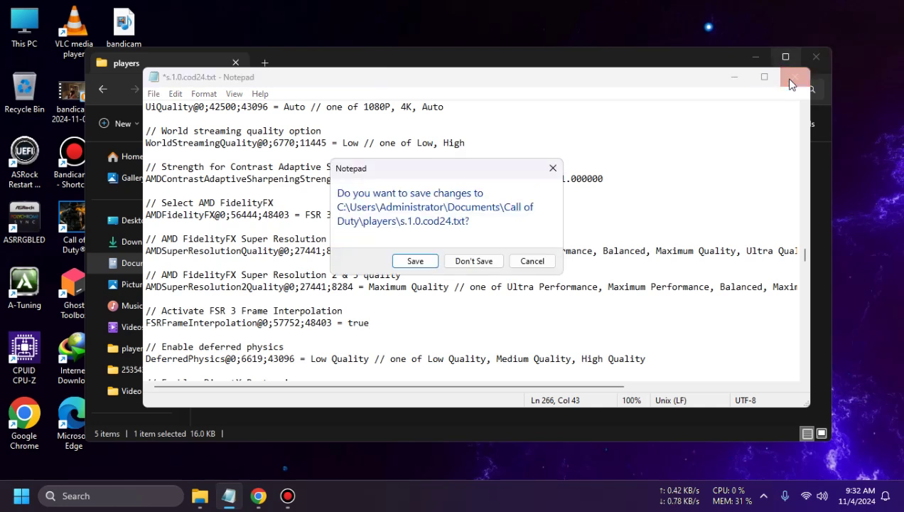
click(414, 261)
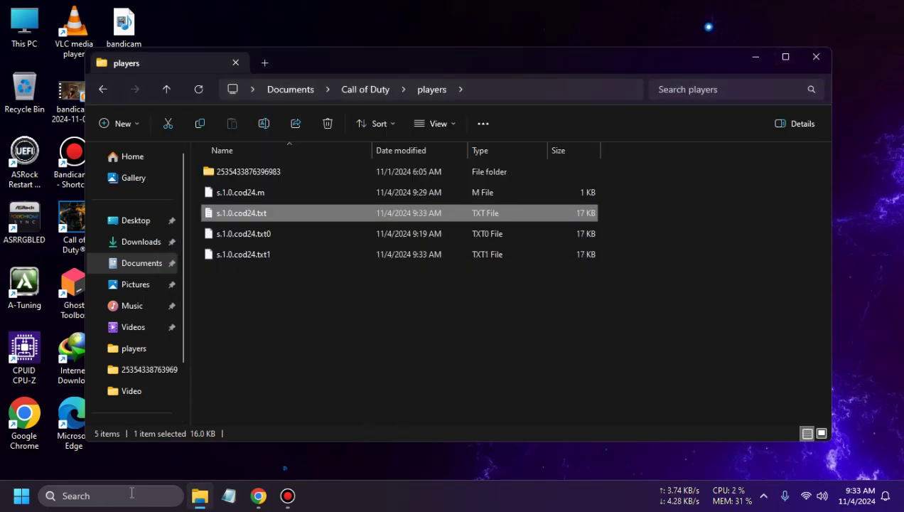
Open a blank Notepad window and drag s.1.0.cod24.txt0 into it
click(229, 496)
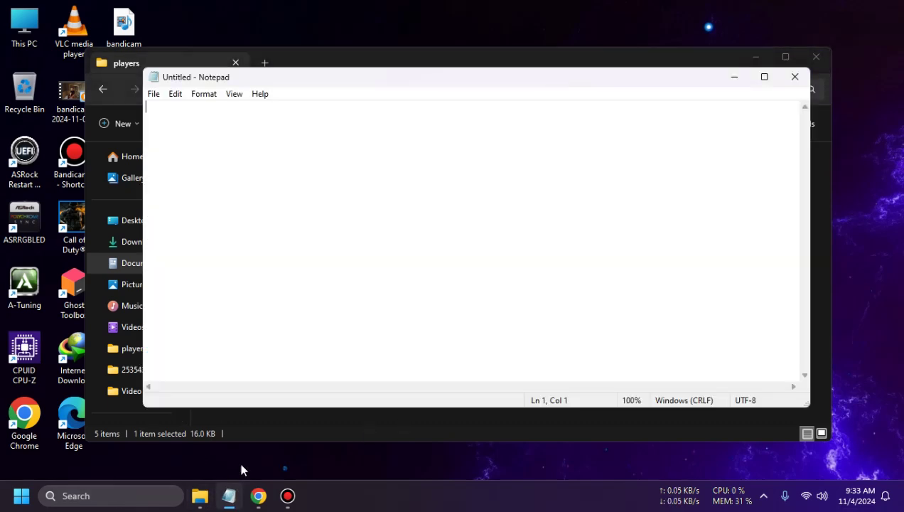
click(82, 498)
text(notepad)
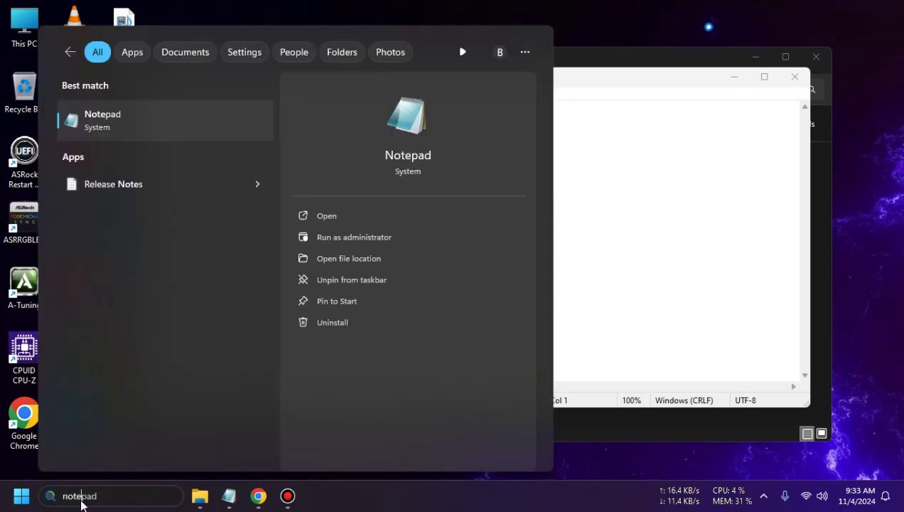
key(Return)
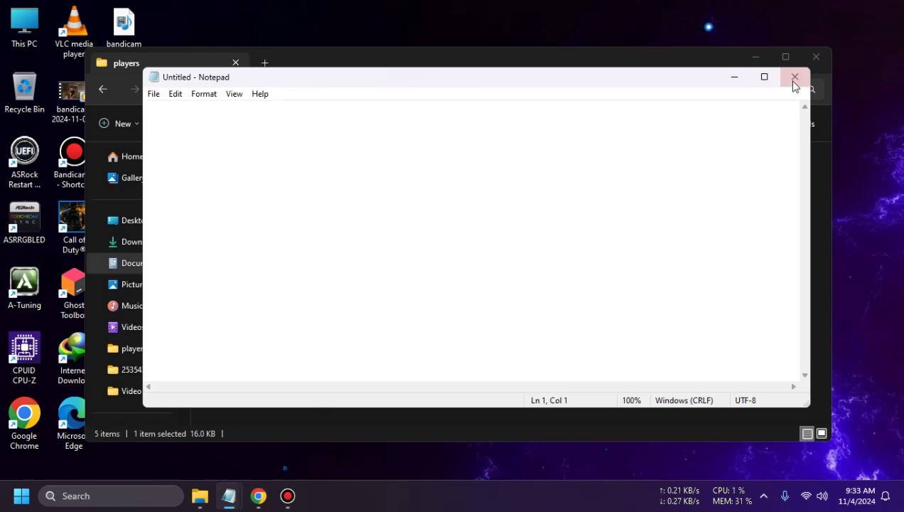
drag(486, 80, 725, 113)
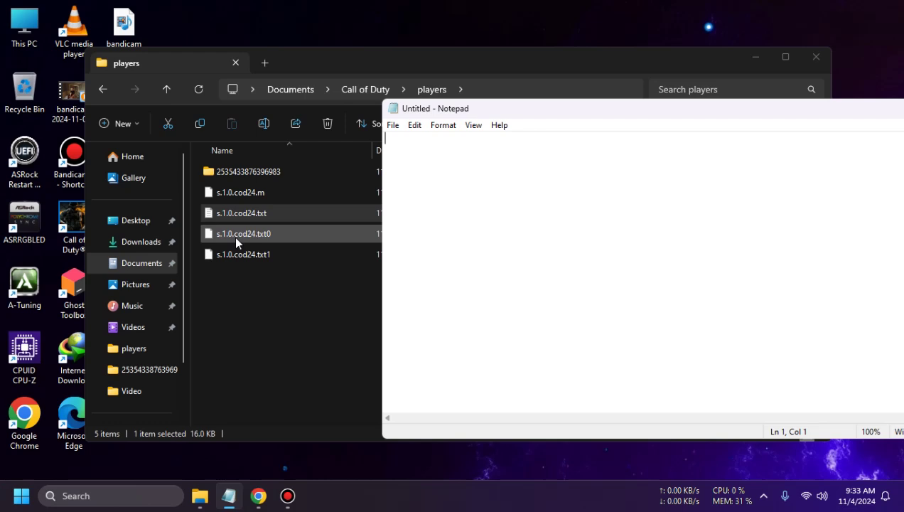
drag(234, 236, 590, 244)
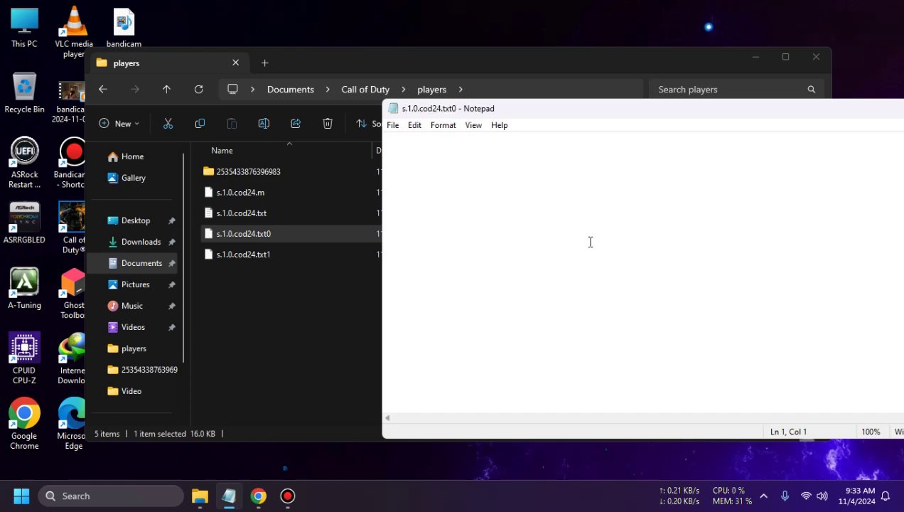
Verify FSRFrameInterpolation reads true in s.1.0.cod24.txt0, then close Notepad
drag(649, 114, 379, 58)
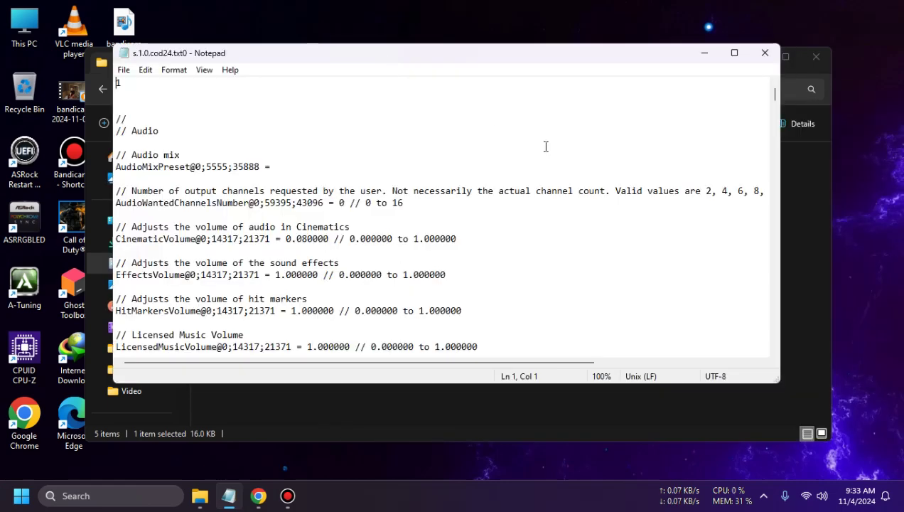
drag(775, 96, 776, 234)
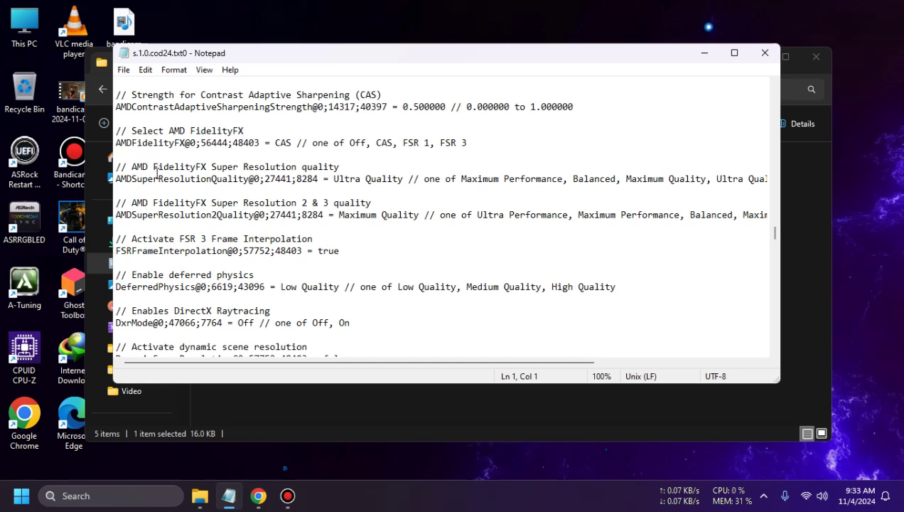
drag(133, 239, 281, 240)
click(277, 251)
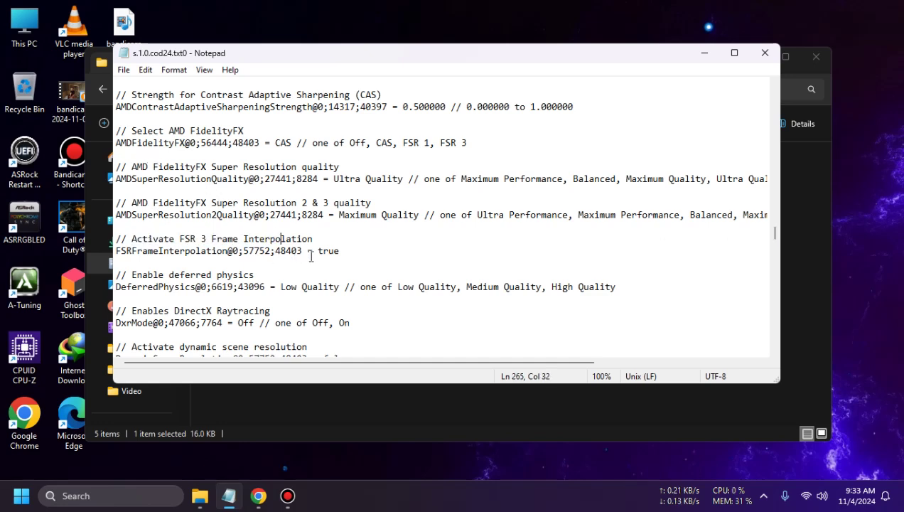
double_click(327, 252)
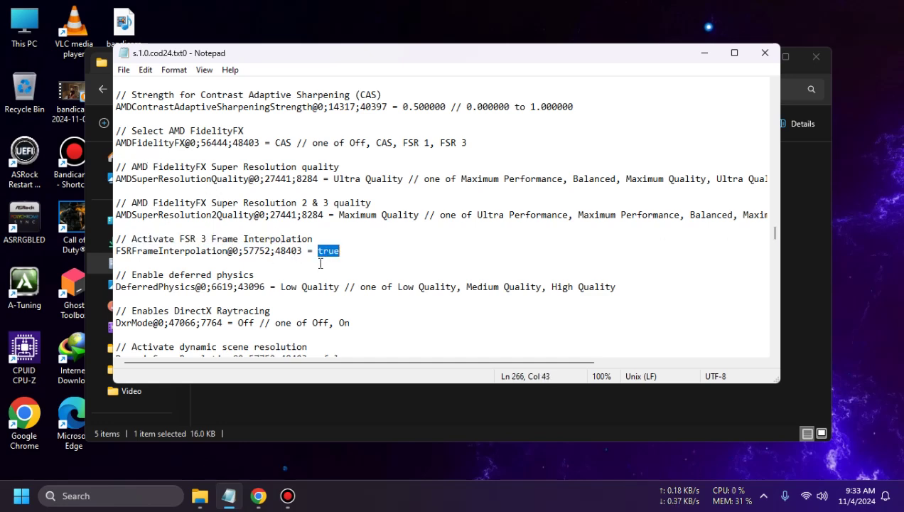
click(455, 256)
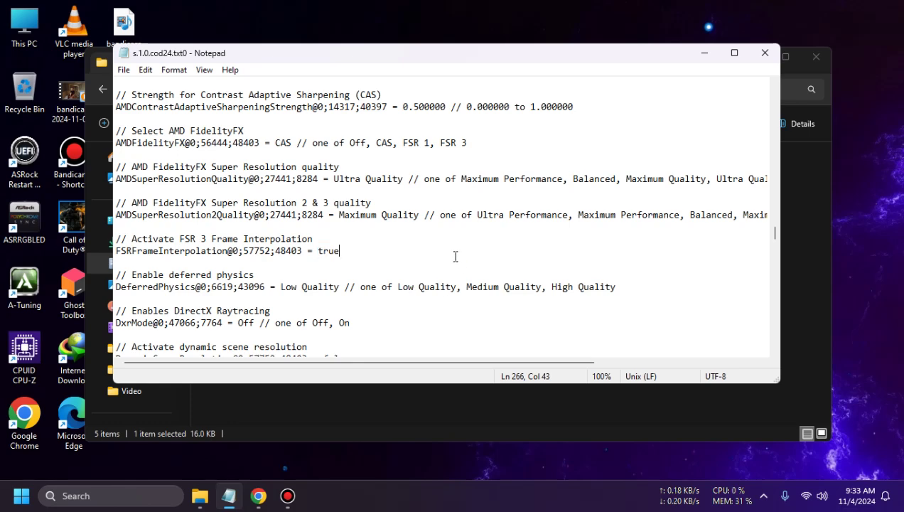
click(765, 53)
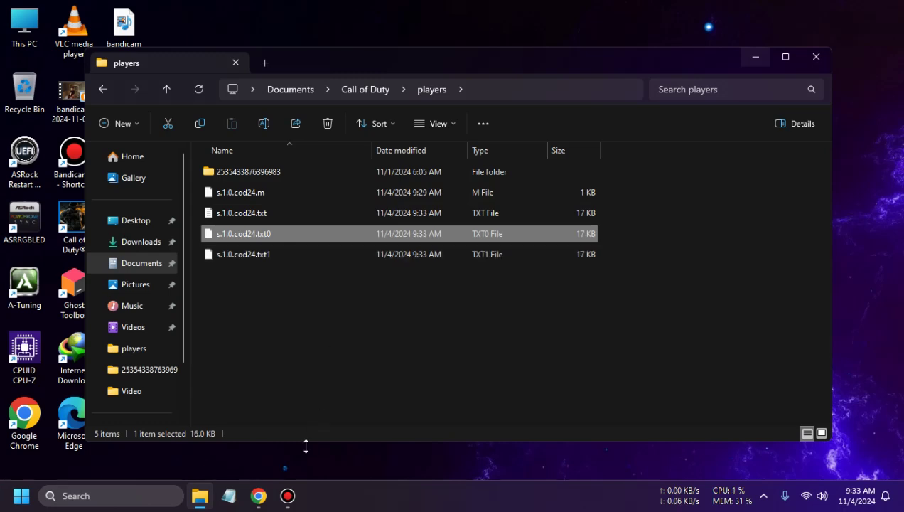
Open a new Notepad window and drag s.1.0.cod24.txt1 into it
click(230, 497)
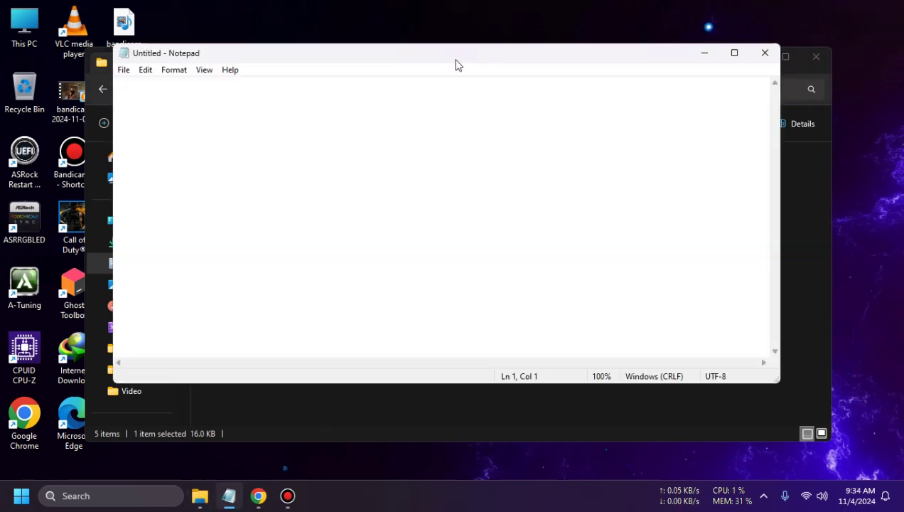
drag(457, 64, 805, 132)
click(253, 256)
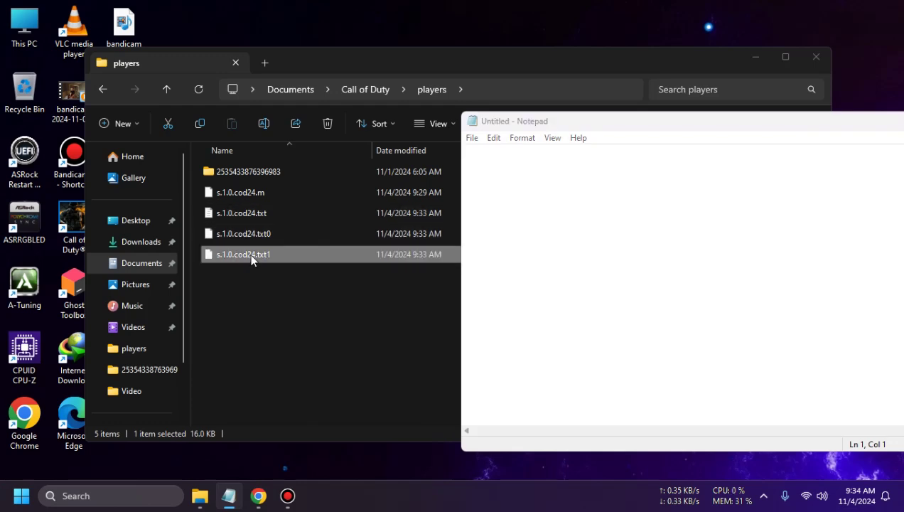
drag(251, 260, 695, 264)
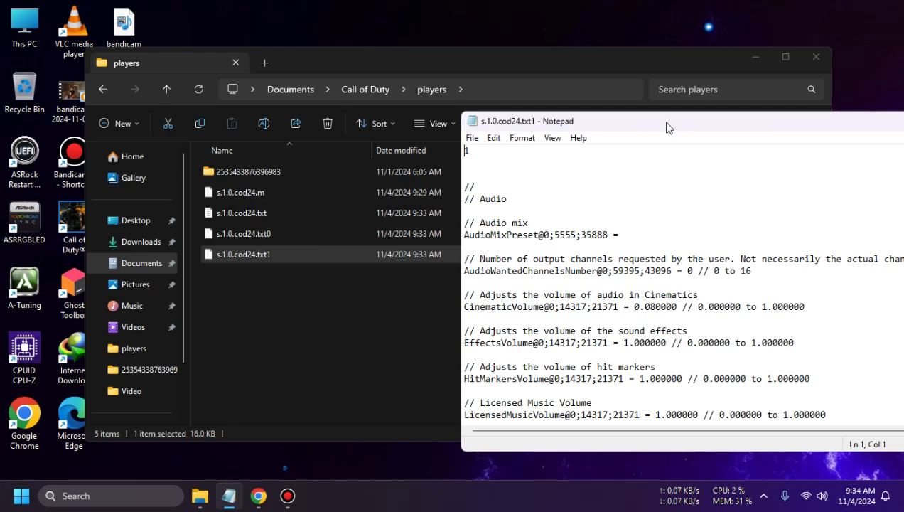
Scroll to FSRFrameInterpolation in s.1.0.cod24.txt1, verify it reads true, then close Notepad
drag(667, 127, 233, 80)
scroll(465, 239, down, 4)
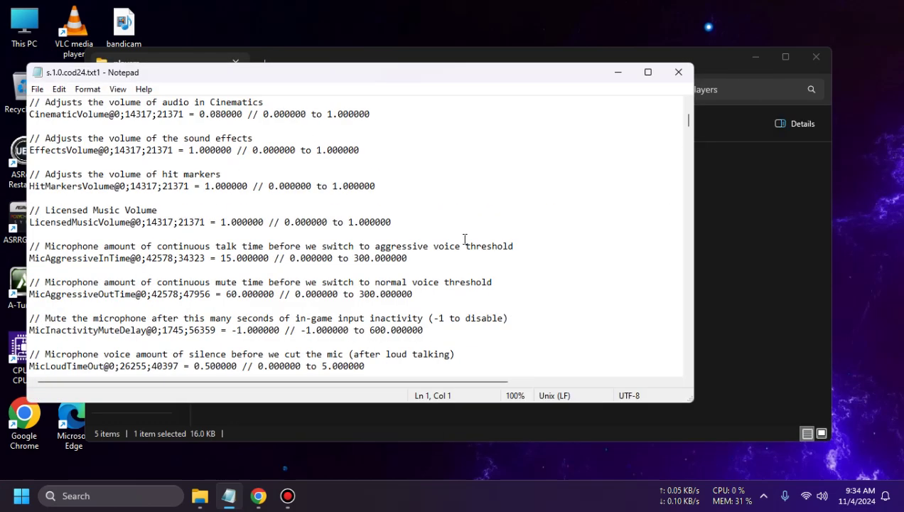
scroll(465, 239, down, 8)
scroll(465, 240, down, 2)
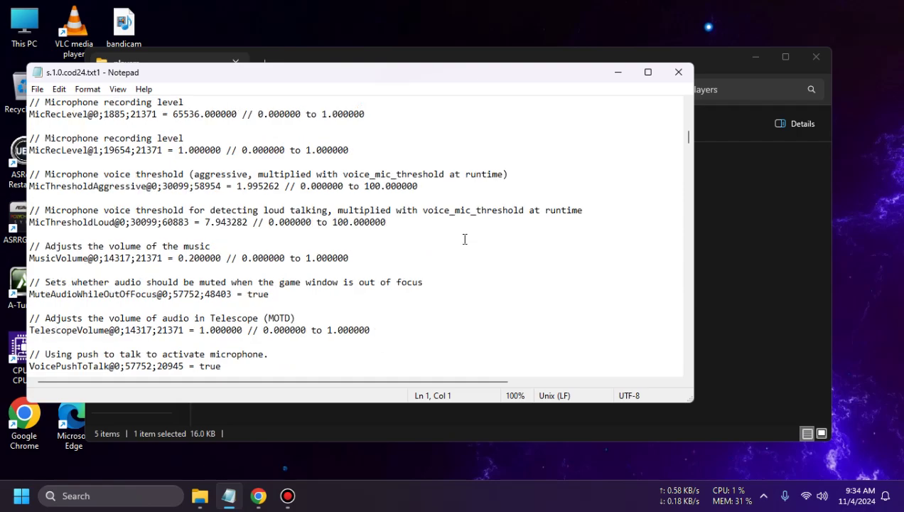
scroll(465, 240, down, 20)
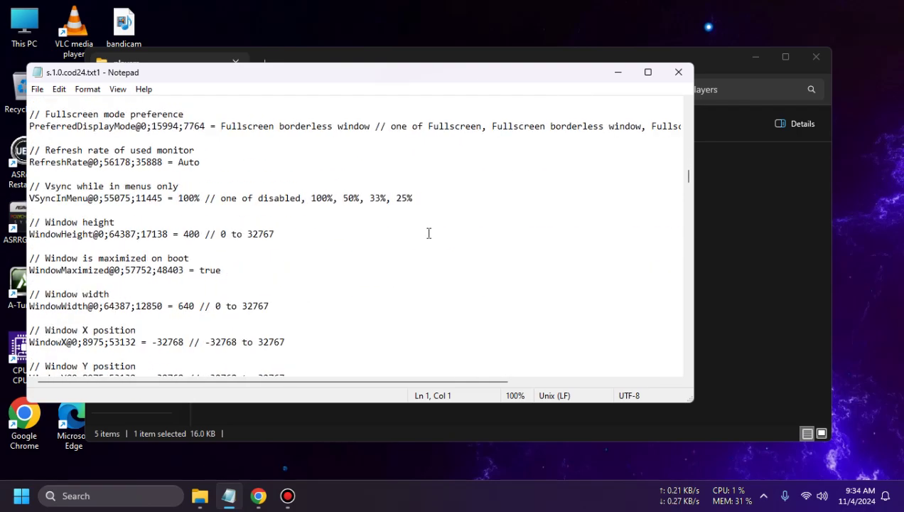
scroll(429, 233, down, 20)
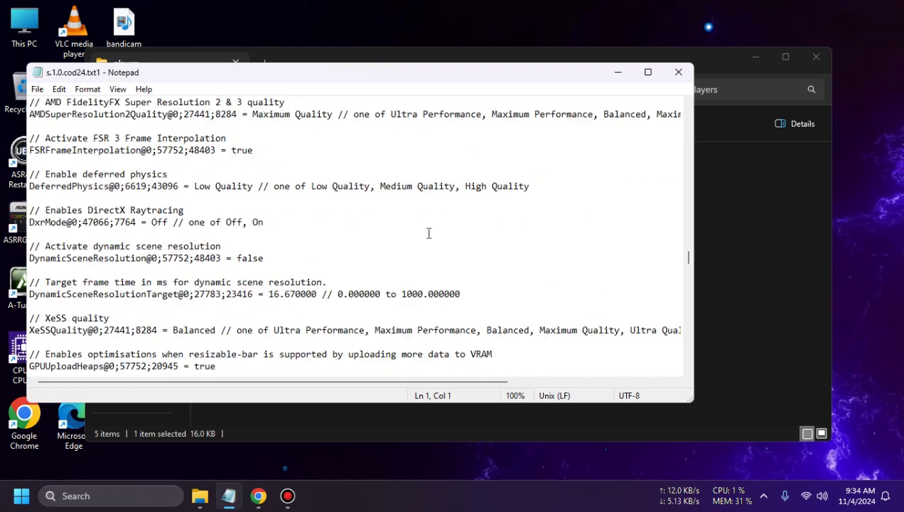
scroll(428, 234, down, 18)
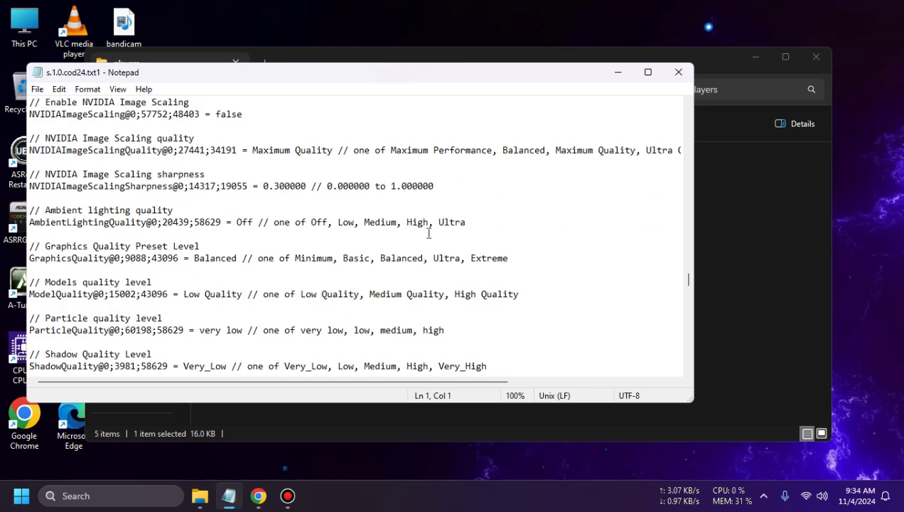
scroll(429, 233, down, 8)
scroll(428, 233, down, 3)
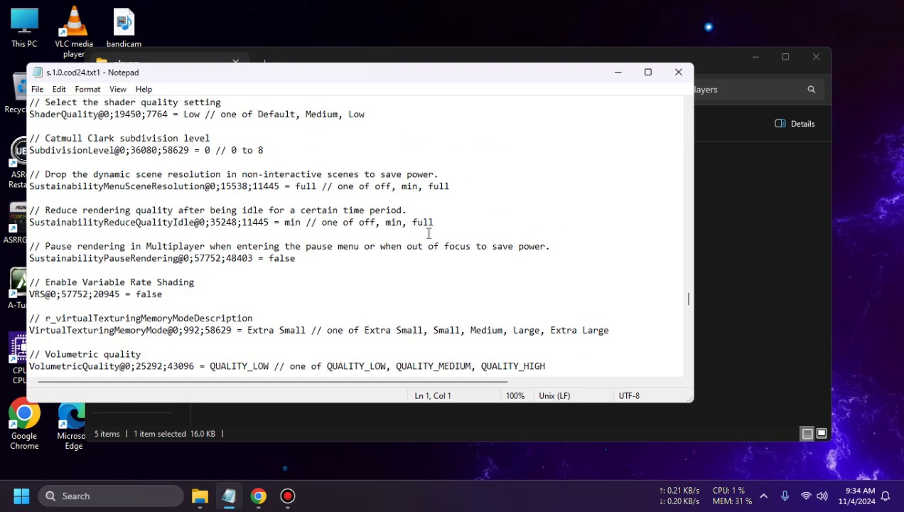
scroll(428, 234, up, 15)
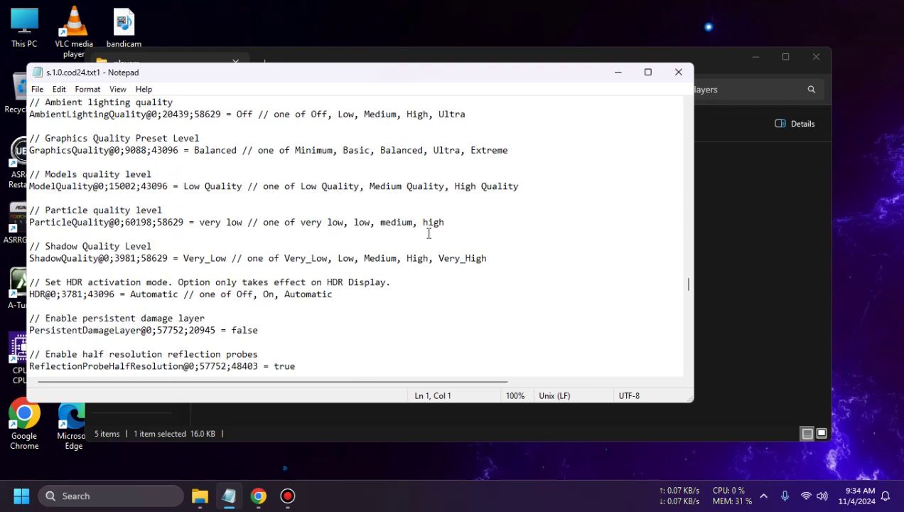
scroll(428, 234, up, 6)
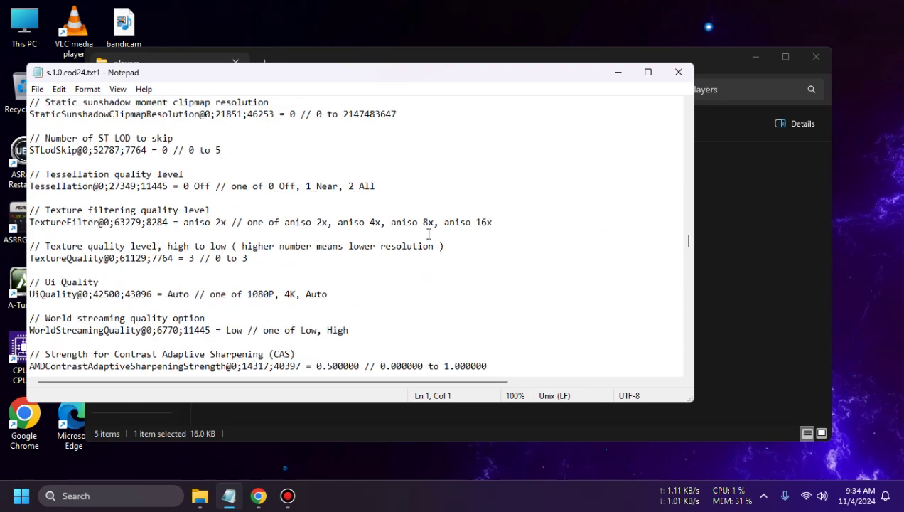
scroll(190, 252, down, 6)
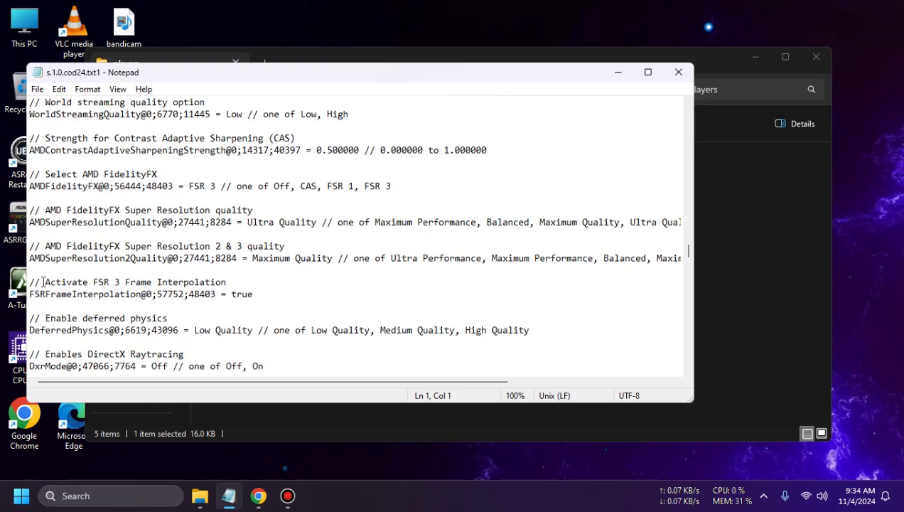
drag(42, 281, 312, 283)
click(285, 303)
drag(255, 296, 233, 297)
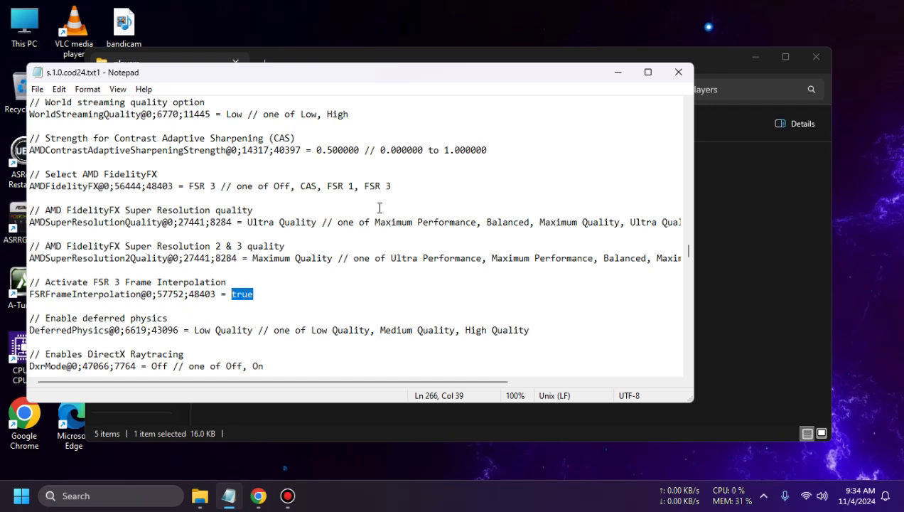
click(679, 72)
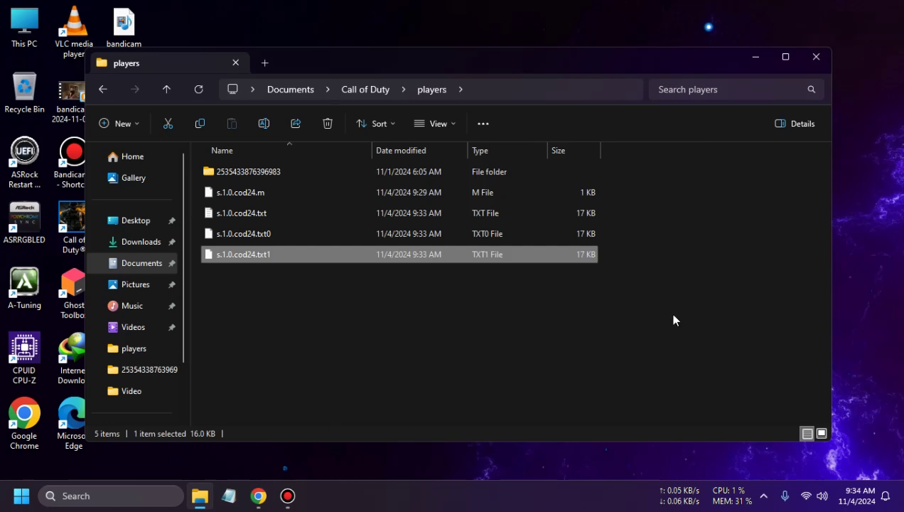